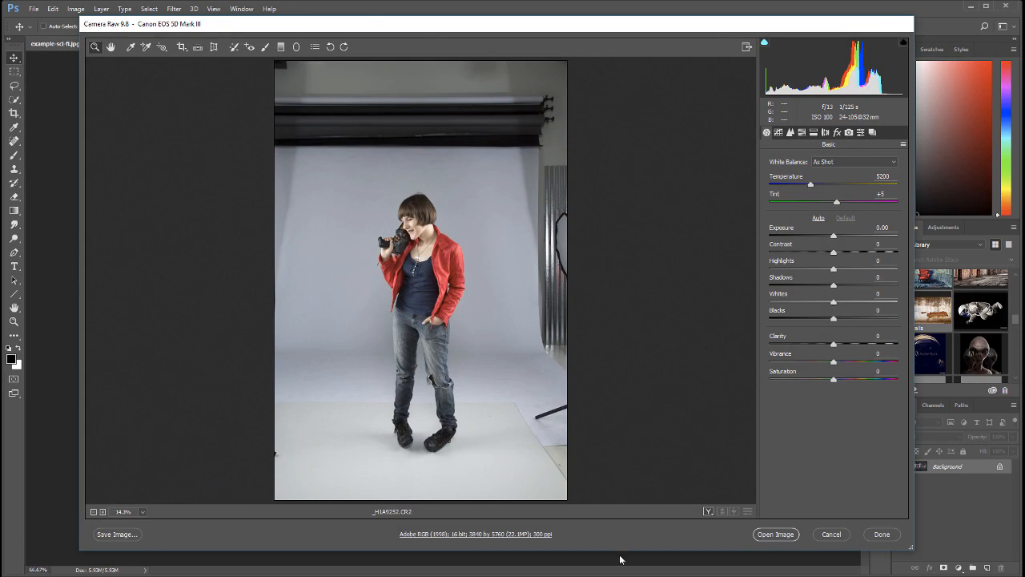
Step: Review the Workflow Options (color space, depth, resolution) and confirm them unchanged
{"action": "left_click", "coordinate": [530, 535]}
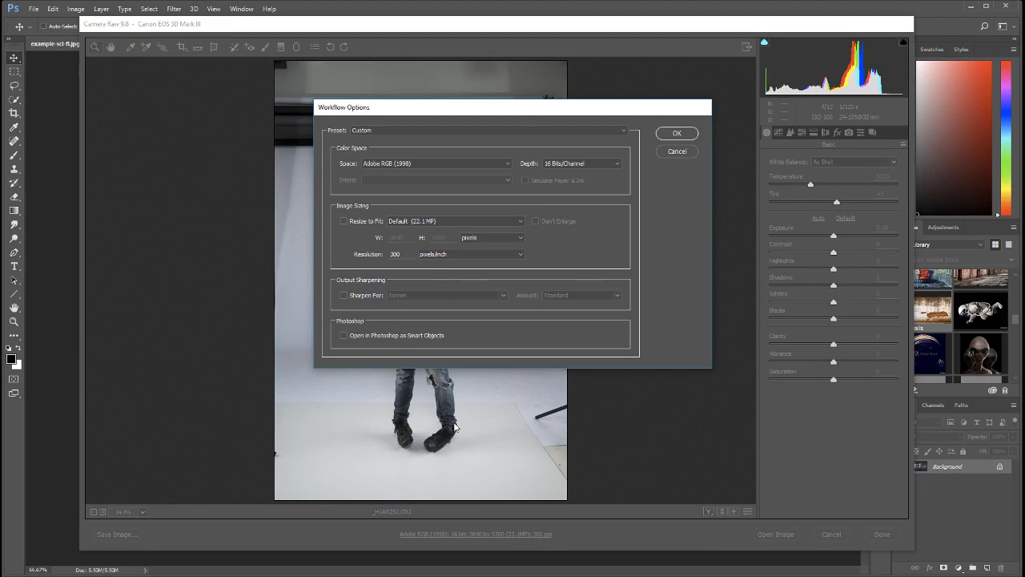
{"action": "left_click", "coordinate": [673, 133]}
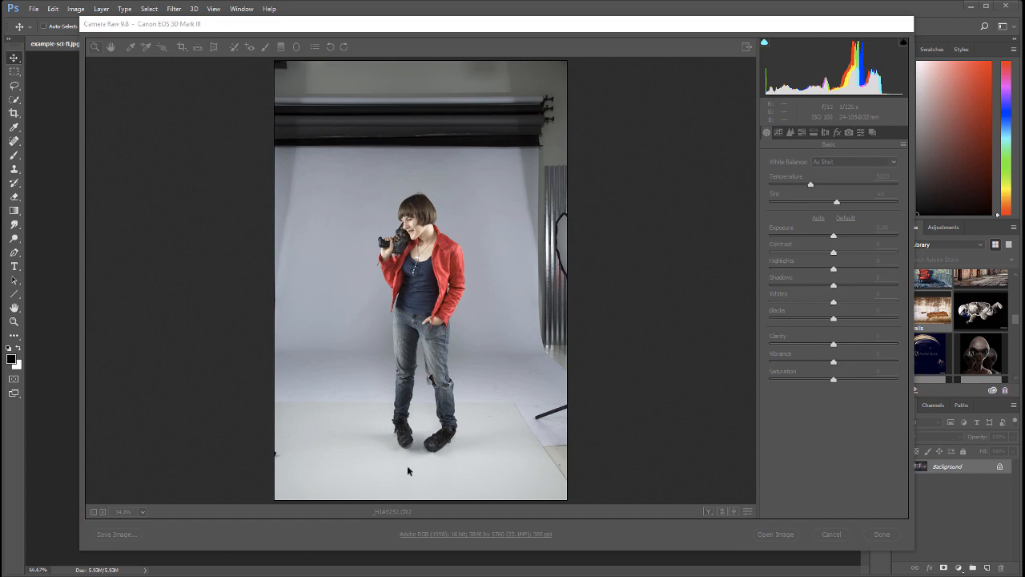
Step: Zoom in closely on the boots to inspect the RAW photo's detail
{"action": "left_click", "coordinate": [402, 448]}
{"action": "left_click", "coordinate": [406, 423]}
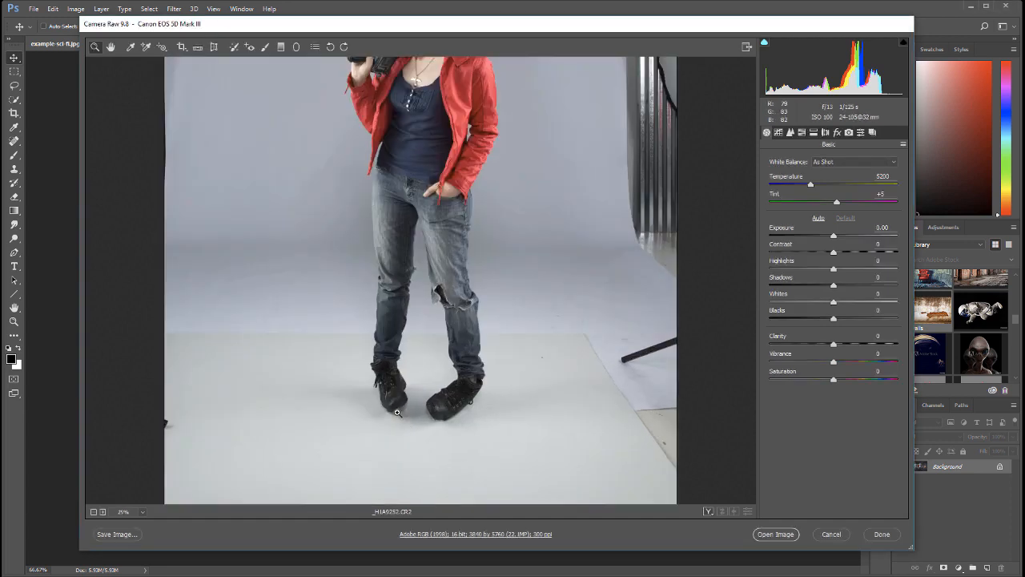
{"action": "left_click", "coordinate": [446, 420]}
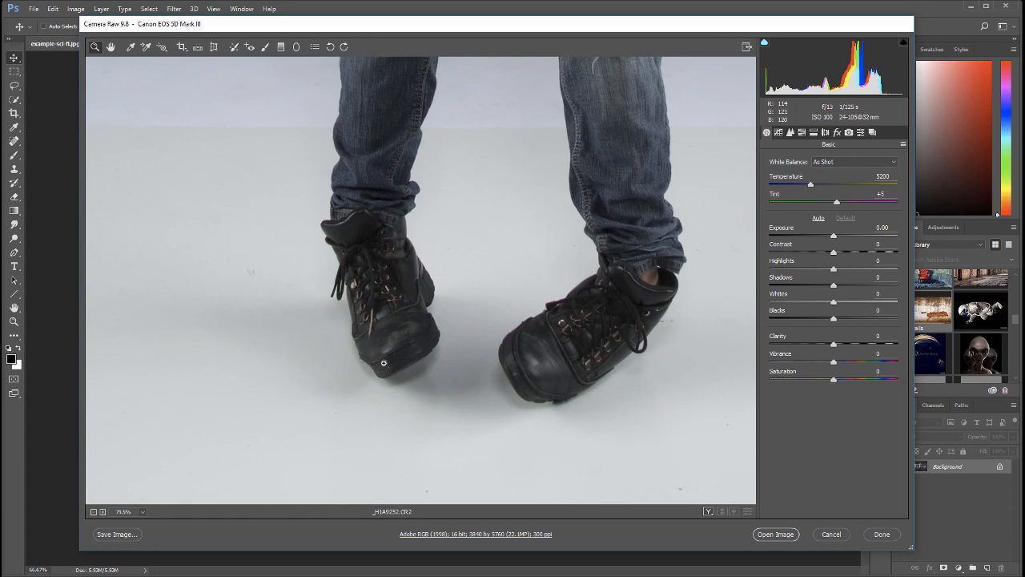
{"action": "left_click", "coordinate": [389, 369]}
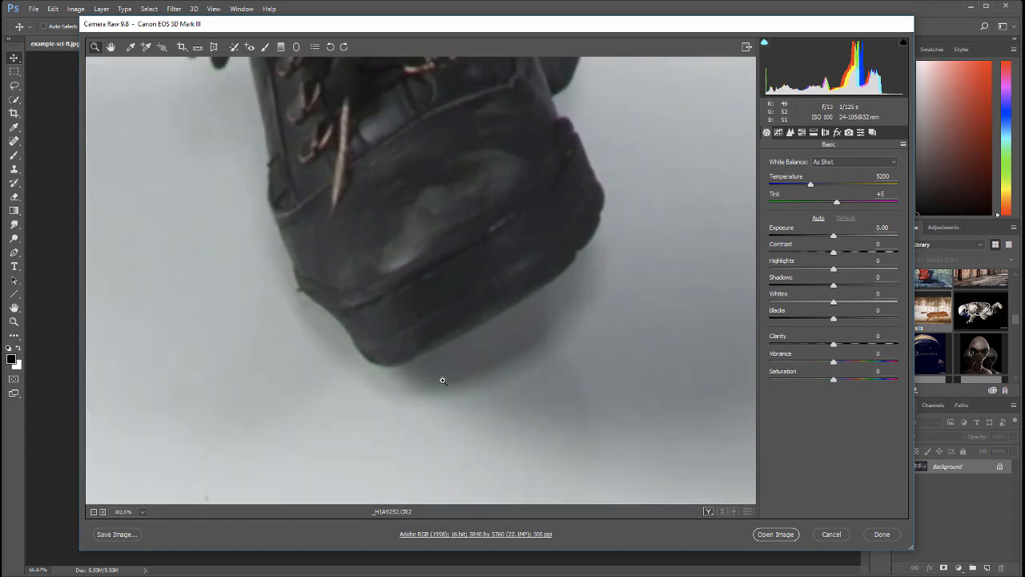
{"action": "left_click", "coordinate": [442, 379]}
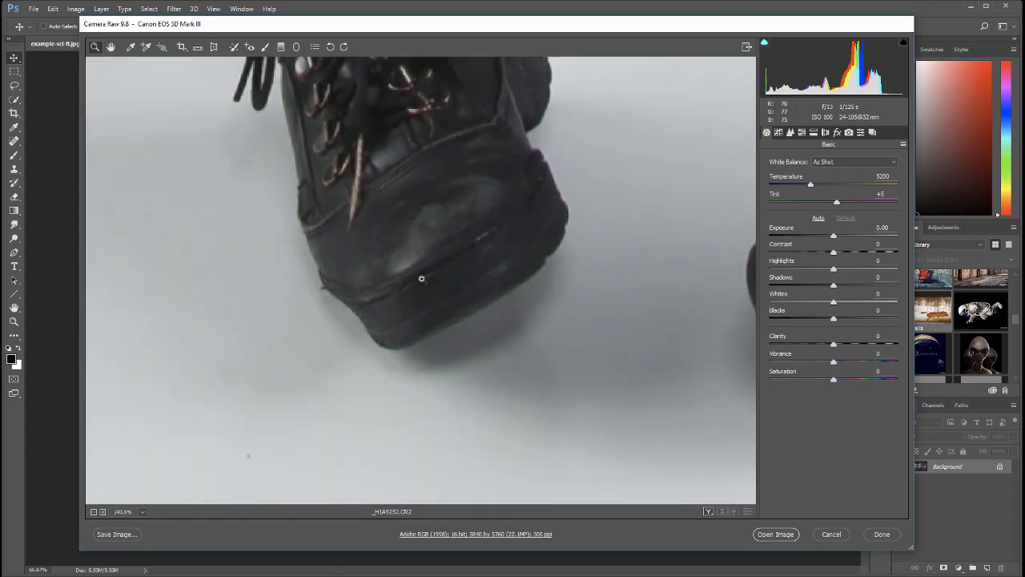
{"action": "mouse_move", "coordinate": [690, 324]}
{"action": "left_mouse_down"}
{"action": "mouse_move", "coordinate": [373, 316]}
{"action": "mouse_move", "coordinate": [545, 277]}
{"action": "left_mouse_up"}
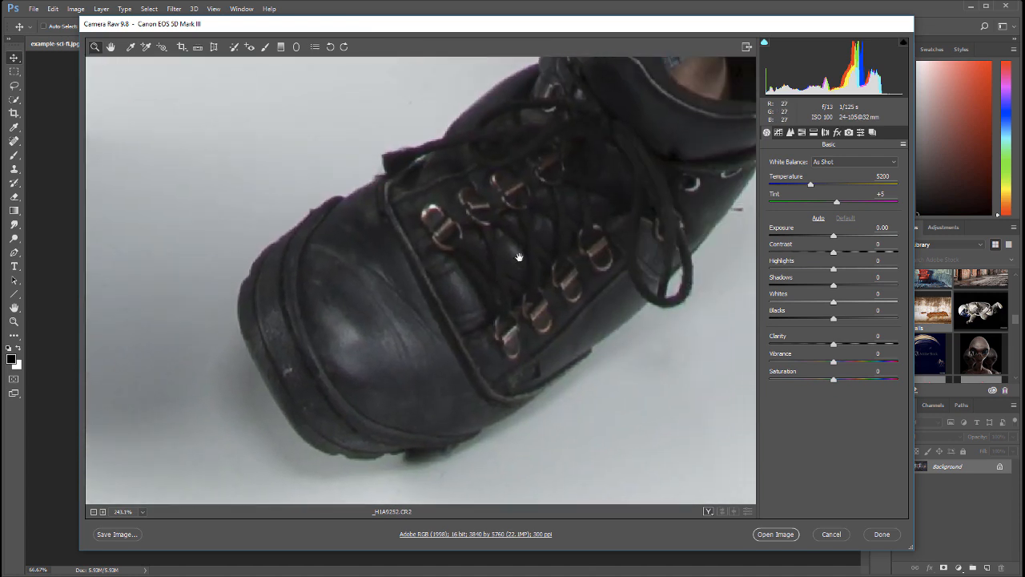
{"action": "left_click", "coordinate": [499, 113]}
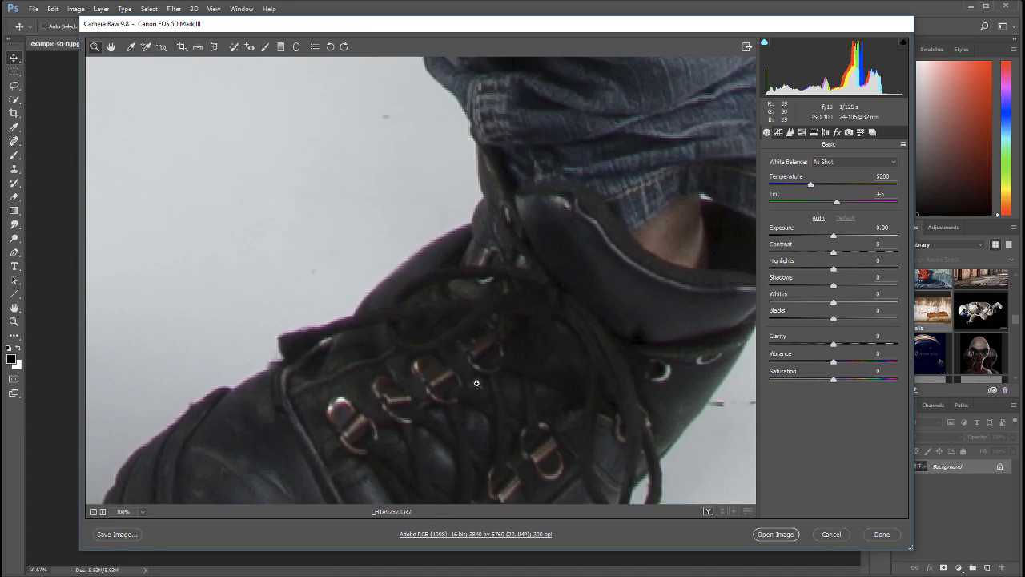
Step: Refit the photo, zoom back onto the boot toe and show the Lens Corrections settings
{"action": "left_click_drag", "start_coordinate": [471, 387], "coordinate": [590, 186]}
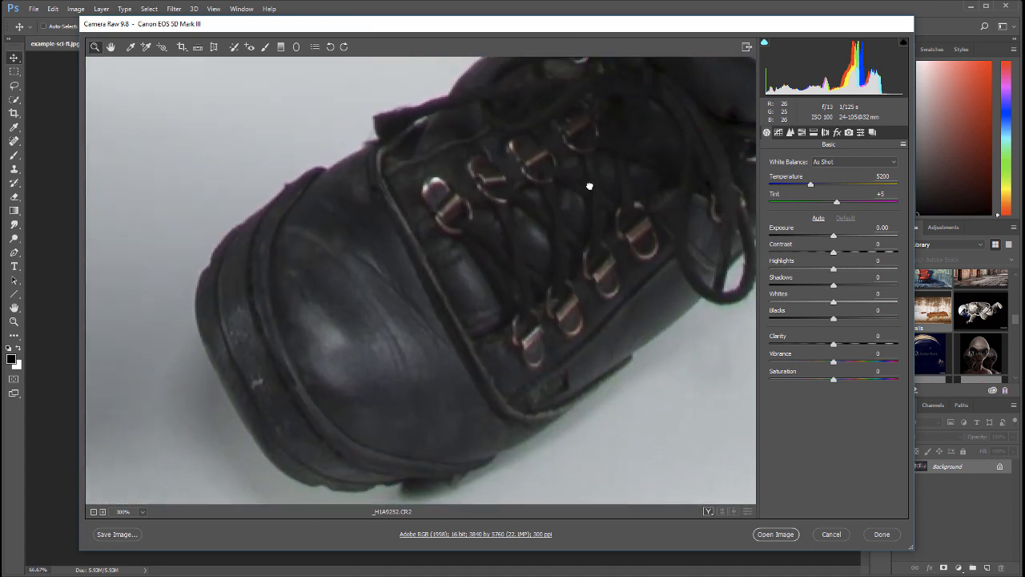
{"action": "key", "text": "ctrl+0"}
{"action": "left_click", "coordinate": [542, 210]}
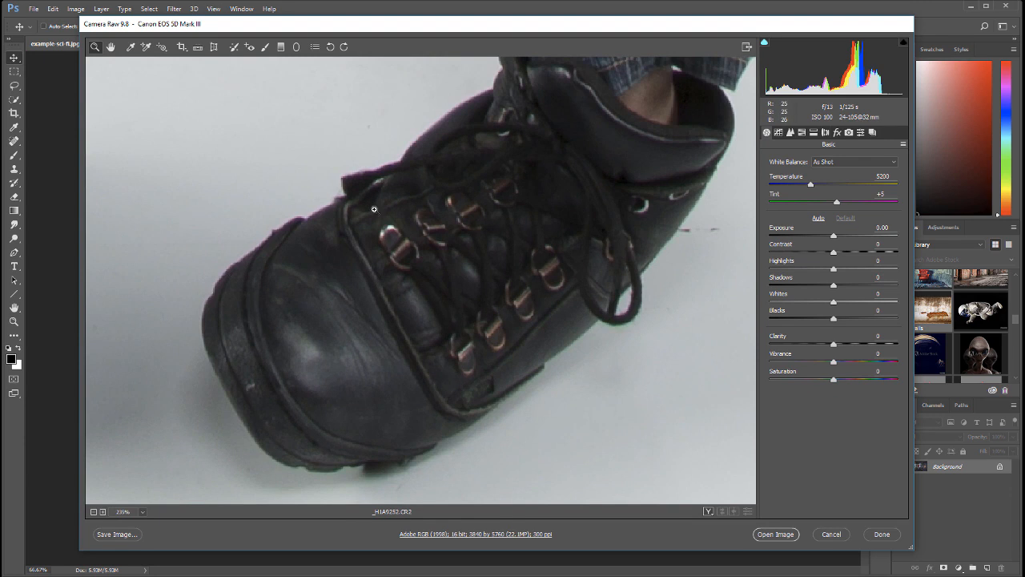
{"action": "left_click", "coordinate": [825, 132]}
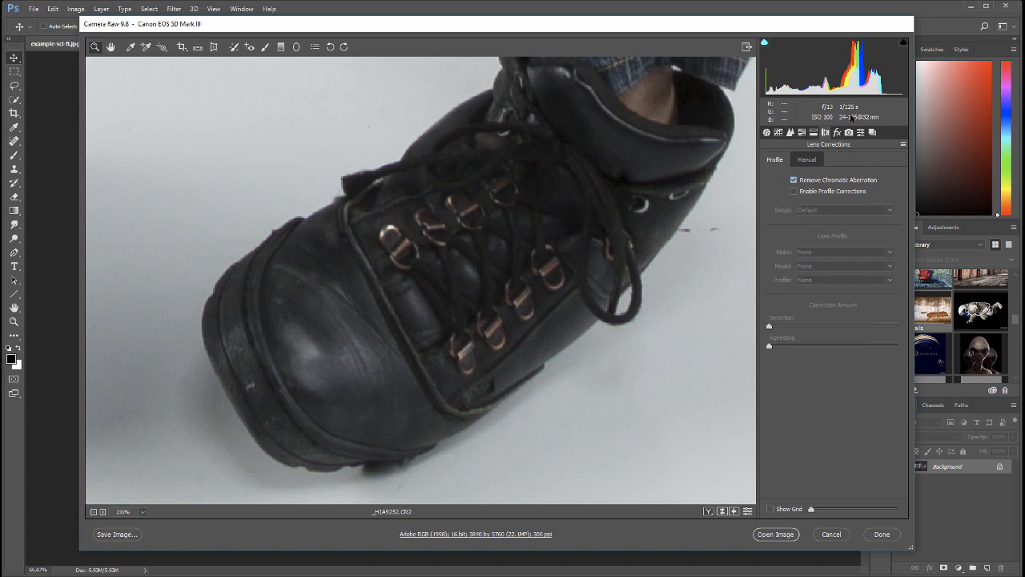
Step: Compare Enable Profile Corrections on and off over the boots, leaving it off
{"action": "left_click", "coordinate": [793, 191]}
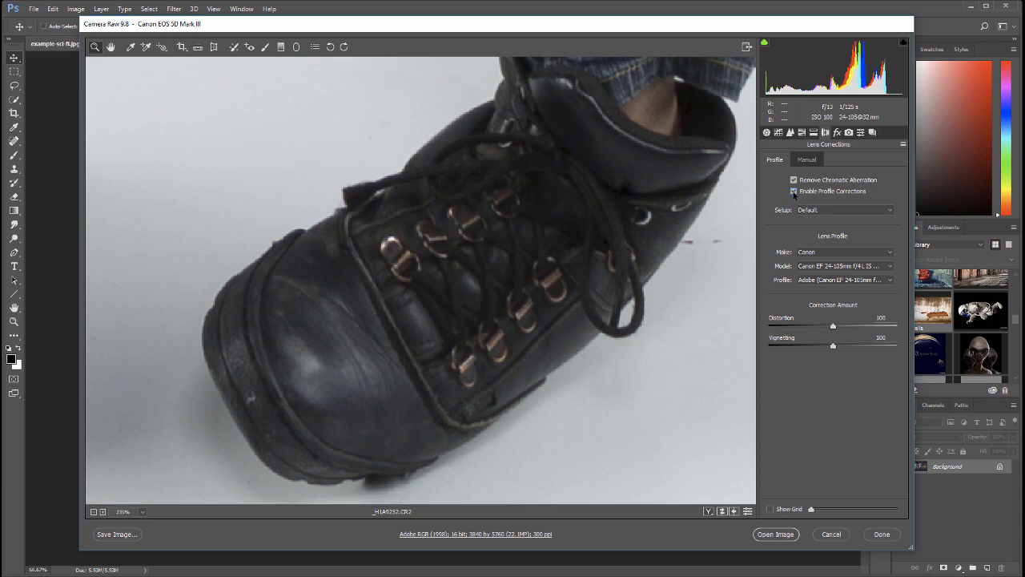
{"action": "scroll", "coordinate": [525, 178], "scroll_direction": "down", "scroll_amount": 5}
{"action": "scroll", "coordinate": [428, 203], "scroll_direction": "down", "scroll_amount": 2}
{"action": "scroll", "coordinate": [415, 211], "scroll_direction": "down", "scroll_amount": 1}
{"action": "scroll", "coordinate": [436, 135], "scroll_direction": "down", "scroll_amount": 3}
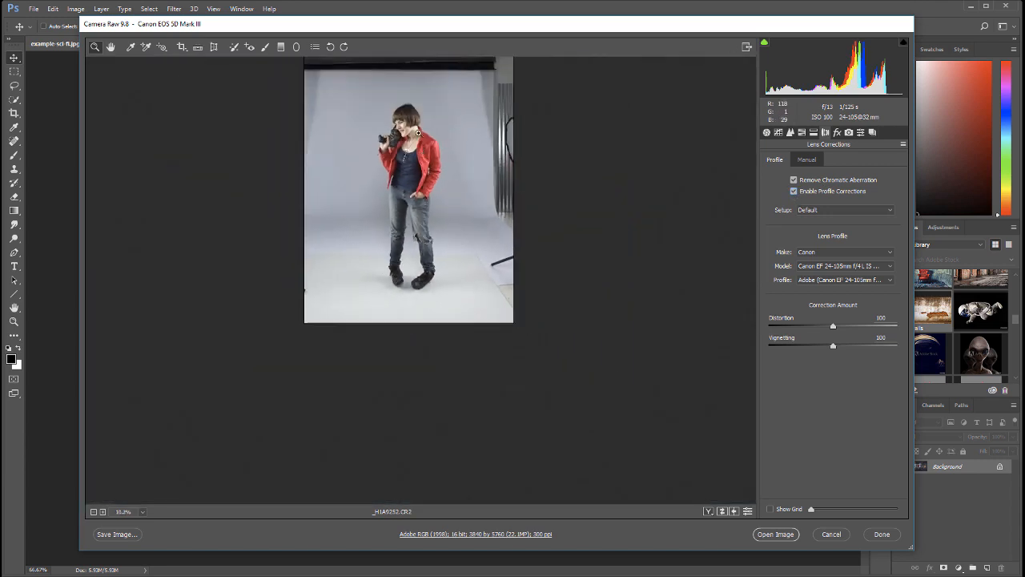
{"action": "left_click", "coordinate": [794, 190]}
{"action": "left_click", "coordinate": [794, 190]}
{"action": "scroll", "coordinate": [382, 154], "scroll_direction": "up", "scroll_amount": 1}
{"action": "scroll", "coordinate": [433, 216], "scroll_direction": "up", "scroll_amount": 1}
{"action": "scroll", "coordinate": [448, 215], "scroll_direction": "up", "scroll_amount": 1}
{"action": "left_click", "coordinate": [794, 192]}
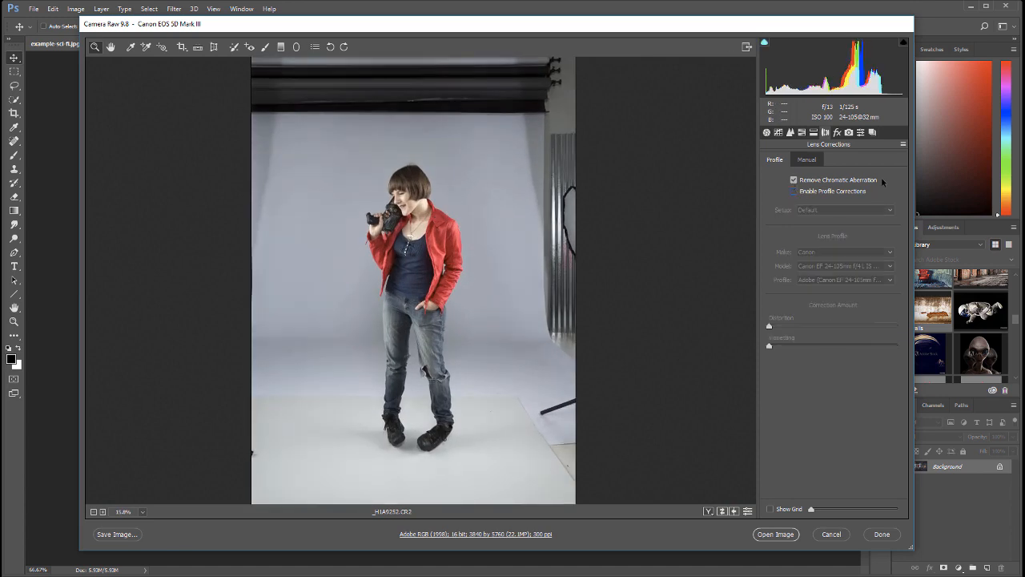
{"action": "scroll", "coordinate": [437, 434], "scroll_direction": "up", "scroll_amount": 3}
{"action": "scroll", "coordinate": [539, 418], "scroll_direction": "up", "scroll_amount": 3}
{"action": "scroll", "coordinate": [539, 418], "scroll_direction": "down", "scroll_amount": 2}
{"action": "left_click_drag", "start_coordinate": [617, 200], "coordinate": [516, 319]}
{"action": "scroll", "coordinate": [517, 319], "scroll_direction": "up", "scroll_amount": 3}
{"action": "scroll", "coordinate": [528, 301], "scroll_direction": "down", "scroll_amount": 2}
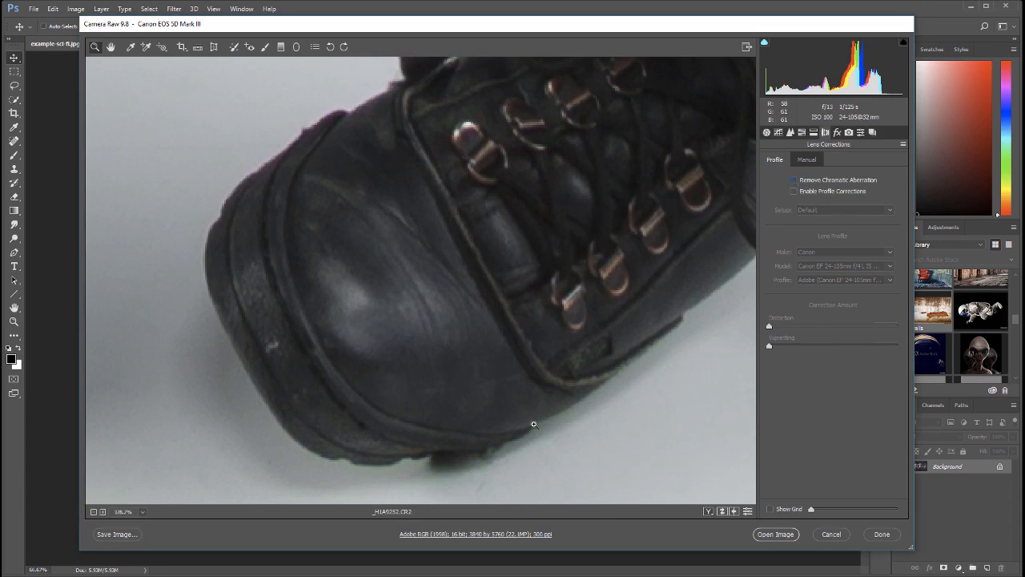
Step: Turn on Remove Chromatic Aberration and check the result from boots up to the face
{"action": "left_click", "coordinate": [793, 179]}
{"action": "key", "text": "ctrl+minus"}
{"action": "key", "text": "ctrl+minus"}
{"action": "key", "text": "ctrl+minus"}
{"action": "key", "text": "ctrl+minus"}
{"action": "key", "text": "ctrl+plus"}
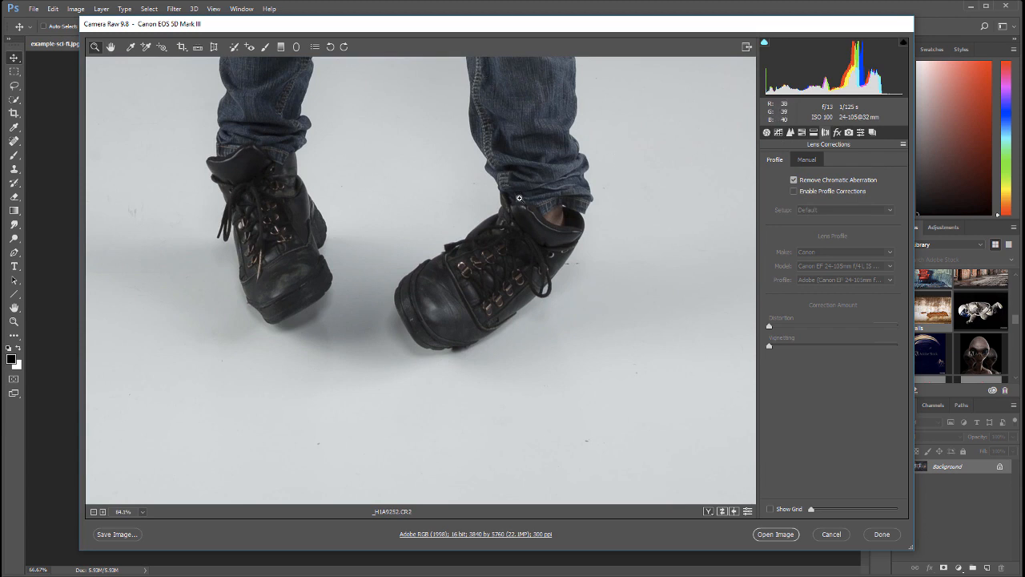
{"action": "left_click_drag", "start_coordinate": [520, 160], "coordinate": [524, 323]}
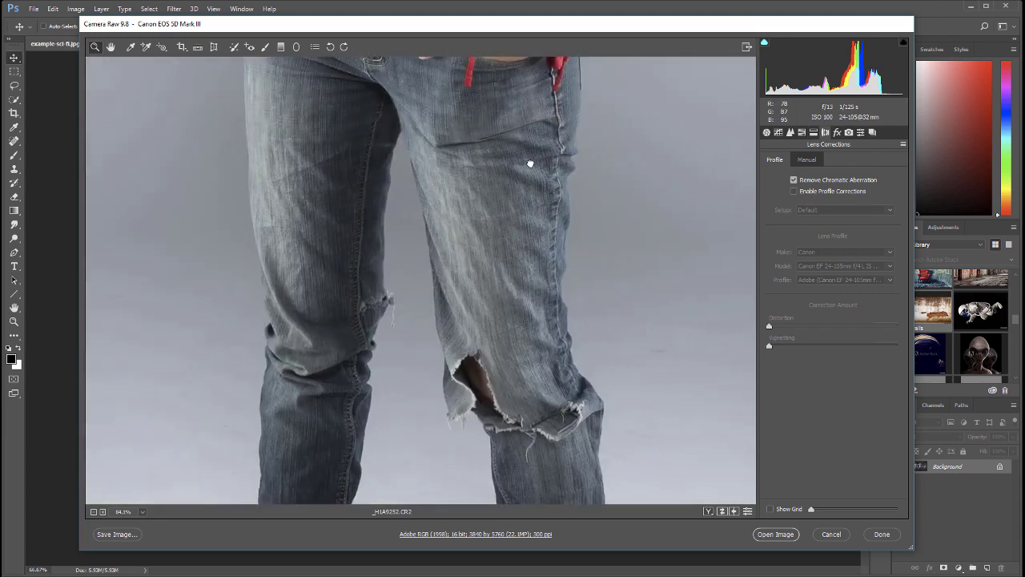
{"action": "left_click_drag", "start_coordinate": [521, 120], "coordinate": [523, 400]}
{"action": "left_click_drag", "start_coordinate": [512, 96], "coordinate": [498, 377]}
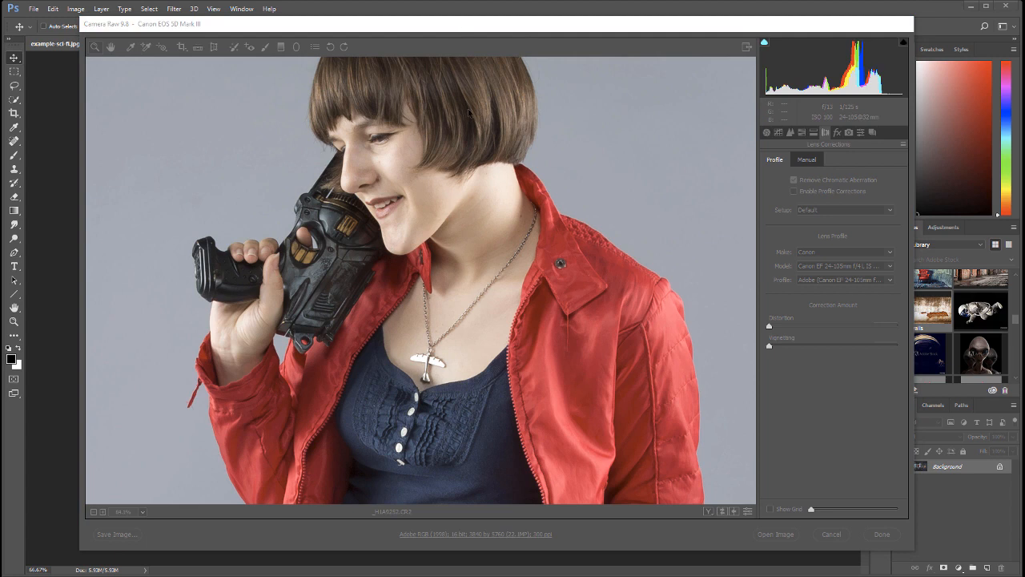
Step: In the Untitled document, show the blurred layer copies and hide the pixelated layer copy
{"action": "left_click", "coordinate": [402, 116]}
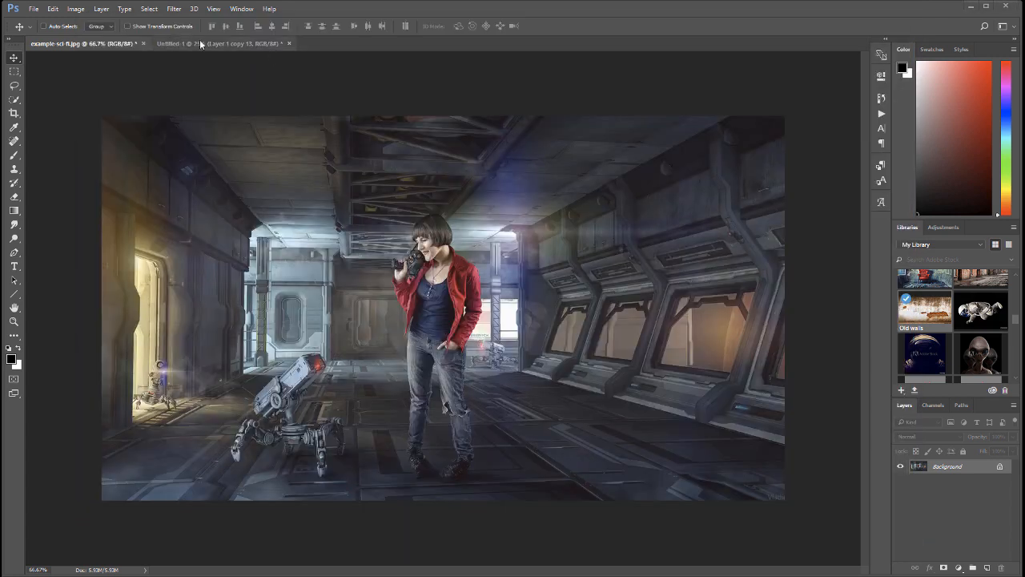
{"action": "left_click", "coordinate": [240, 43]}
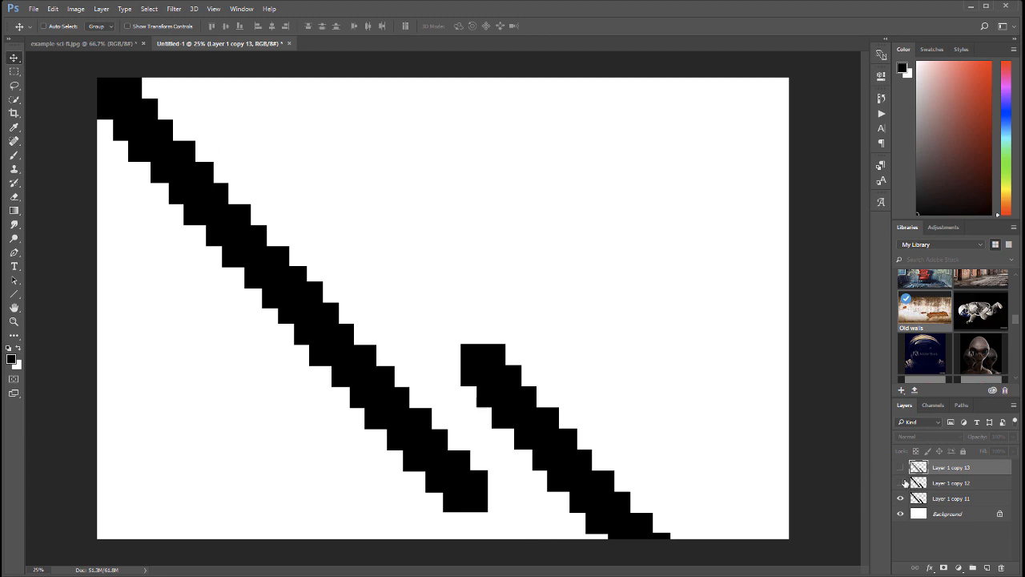
{"action": "left_click", "coordinate": [900, 467]}
{"action": "left_click", "coordinate": [900, 498]}
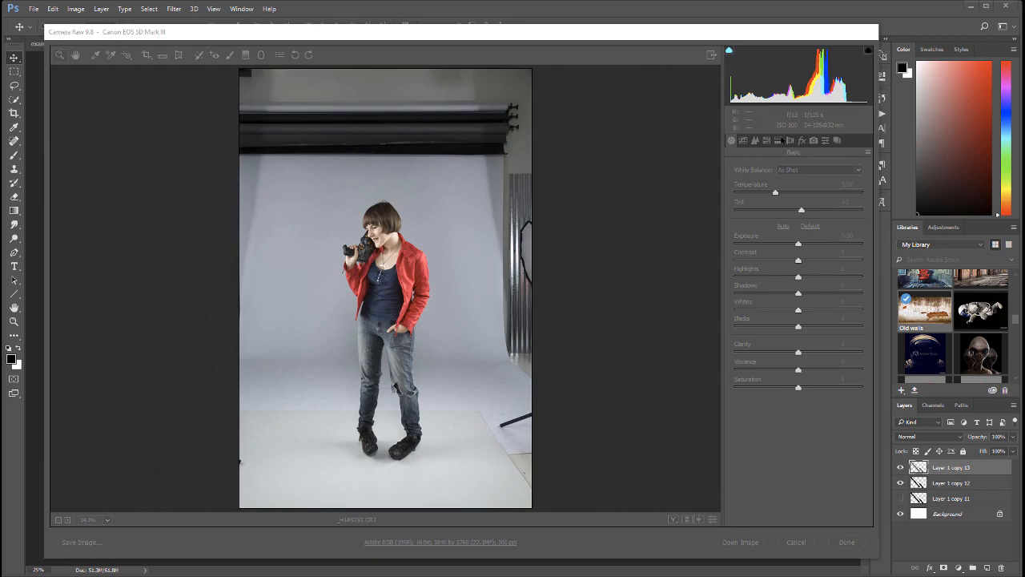
Step: In the Detail settings, set sharpening Amount 83 and Detail 21 while inspecting the face up close
{"action": "left_click", "coordinate": [755, 141]}
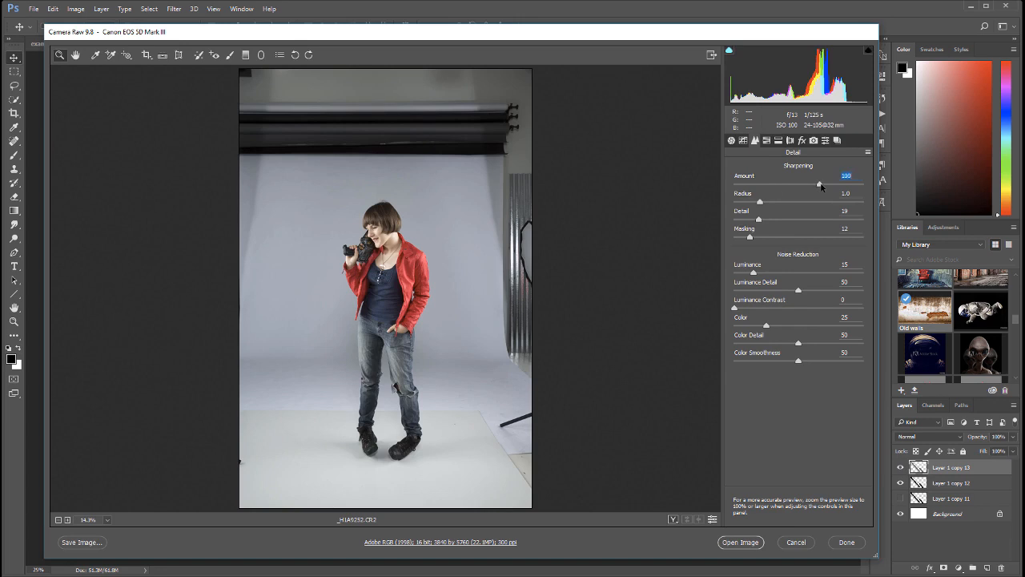
{"action": "left_click_drag", "start_coordinate": [796, 184], "coordinate": [788, 184]}
{"action": "left_click", "coordinate": [384, 225]}
{"action": "left_click_drag", "start_coordinate": [394, 236], "coordinate": [362, 330]}
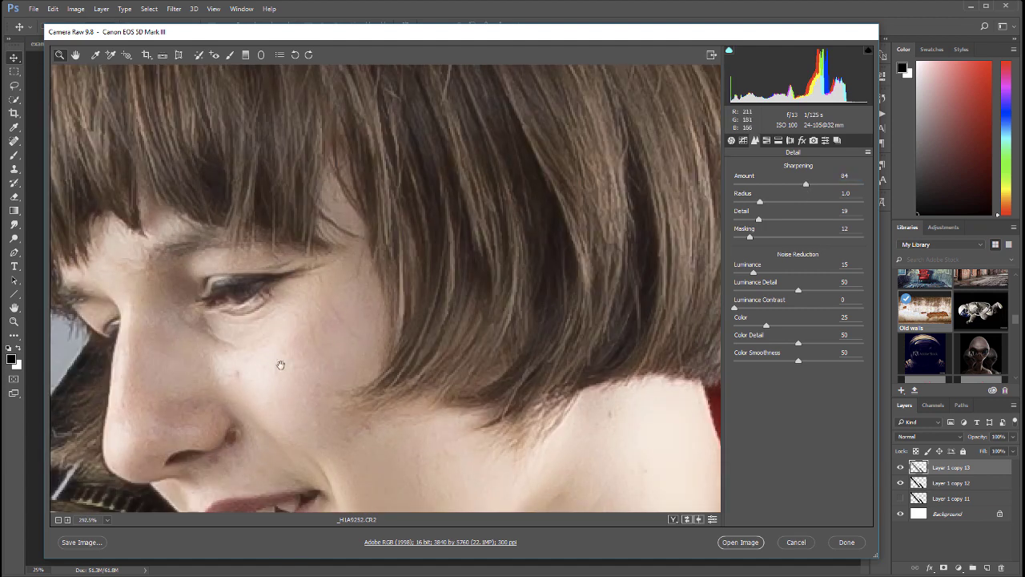
{"action": "mouse_move", "coordinate": [280, 365]}
{"action": "left_mouse_down"}
{"action": "mouse_move", "coordinate": [337, 336]}
{"action": "mouse_move", "coordinate": [369, 230]}
{"action": "left_mouse_up"}
{"action": "left_click_drag", "start_coordinate": [443, 229], "coordinate": [400, 256]}
{"action": "mouse_move", "coordinate": [561, 305]}
{"action": "left_mouse_down"}
{"action": "mouse_move", "coordinate": [503, 299]}
{"action": "mouse_move", "coordinate": [561, 293]}
{"action": "mouse_move", "coordinate": [541, 293]}
{"action": "left_mouse_up"}
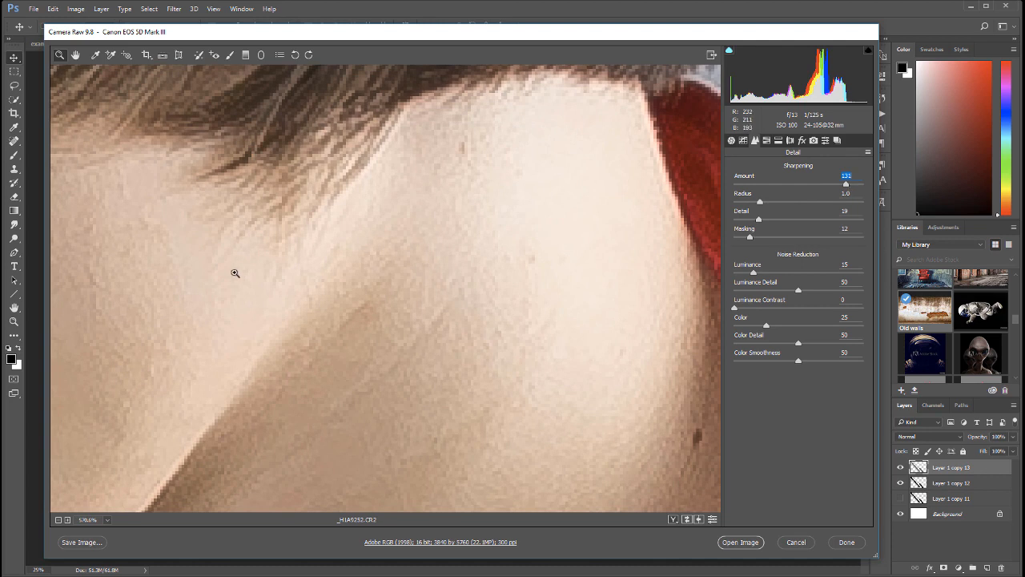
{"action": "left_click_drag", "start_coordinate": [209, 265], "coordinate": [272, 255]}
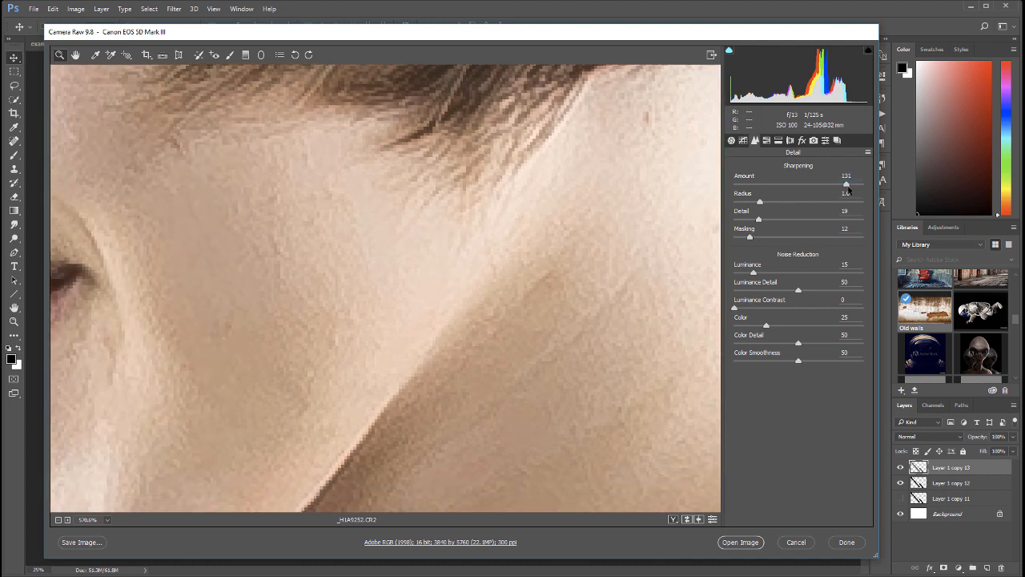
{"action": "left_click_drag", "start_coordinate": [787, 184], "coordinate": [796, 186]}
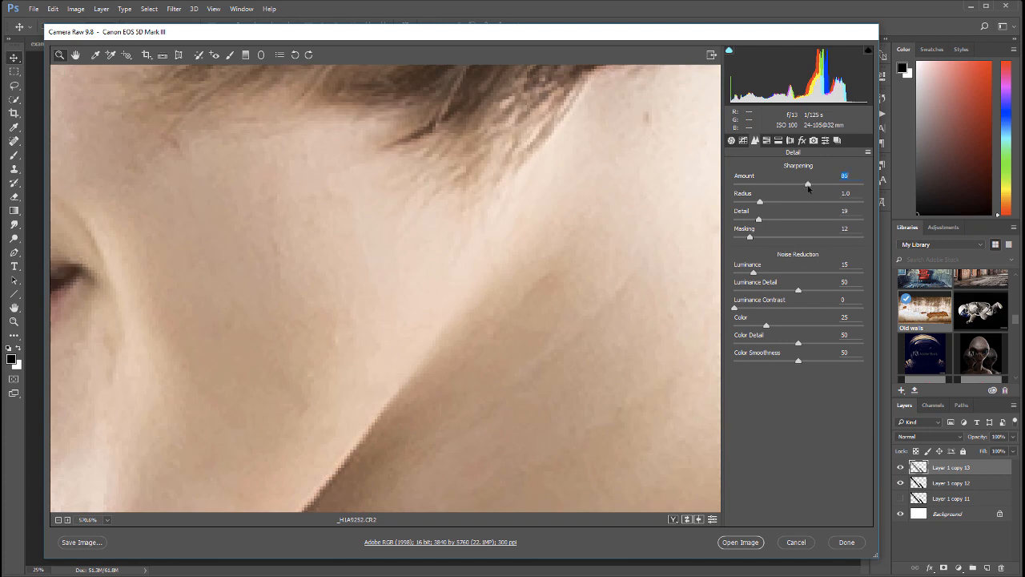
{"action": "left_click_drag", "start_coordinate": [758, 218], "coordinate": [763, 218]}
Step: Set luminance noise reduction 17 with detail 27, check the face, and return to Basic adjustments
{"action": "mouse_move", "coordinate": [406, 244]}
{"action": "left_mouse_down"}
{"action": "mouse_move", "coordinate": [511, 298]}
{"action": "mouse_move", "coordinate": [273, 150]}
{"action": "left_mouse_up"}
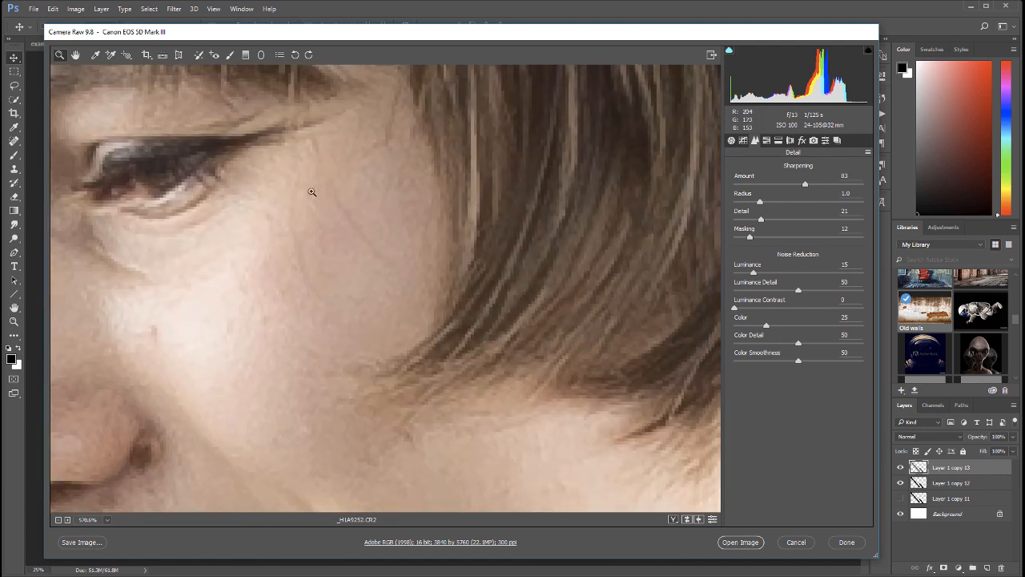
{"action": "left_click_drag", "start_coordinate": [345, 173], "coordinate": [373, 219]}
{"action": "key", "text": "h"}
{"action": "mouse_move", "coordinate": [798, 290]}
{"action": "left_mouse_down"}
{"action": "mouse_move", "coordinate": [768, 290]}
{"action": "mouse_move", "coordinate": [756, 273]}
{"action": "left_mouse_up"}
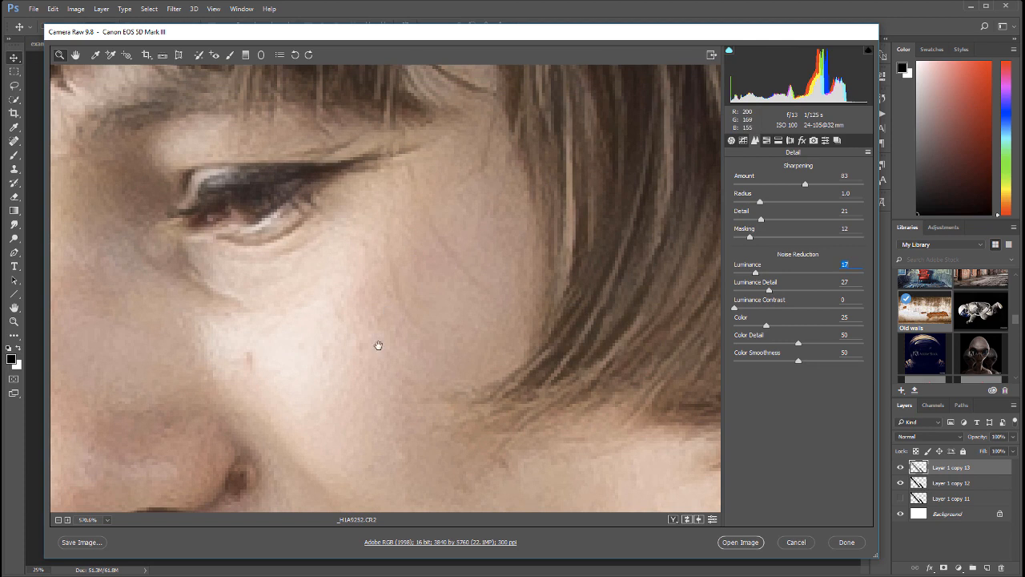
{"action": "mouse_move", "coordinate": [387, 302]}
{"action": "left_mouse_down"}
{"action": "mouse_move", "coordinate": [455, 290]}
{"action": "mouse_move", "coordinate": [451, 255]}
{"action": "mouse_move", "coordinate": [428, 231]}
{"action": "mouse_move", "coordinate": [386, 219]}
{"action": "left_mouse_up"}
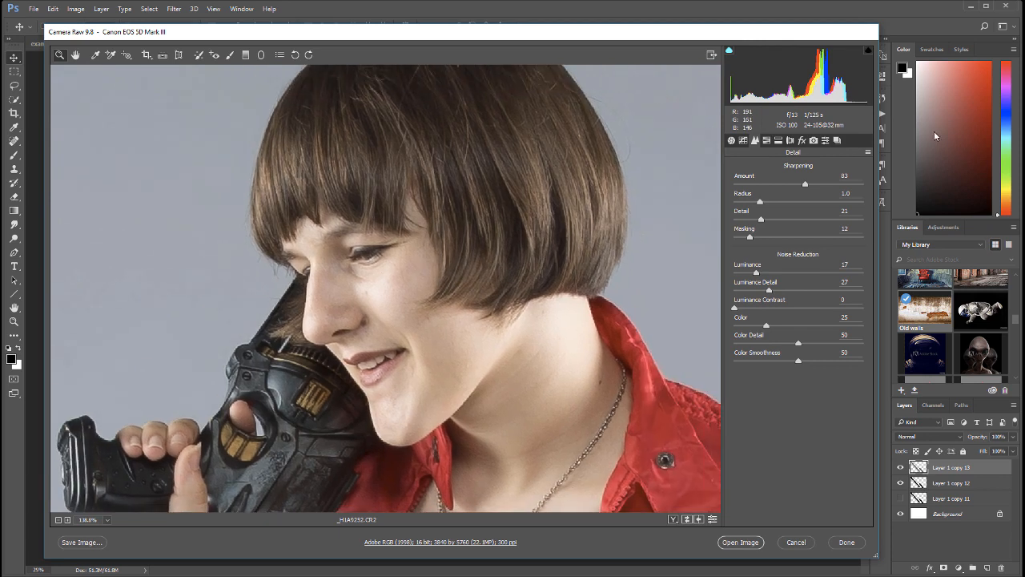
{"action": "left_click", "coordinate": [732, 140]}
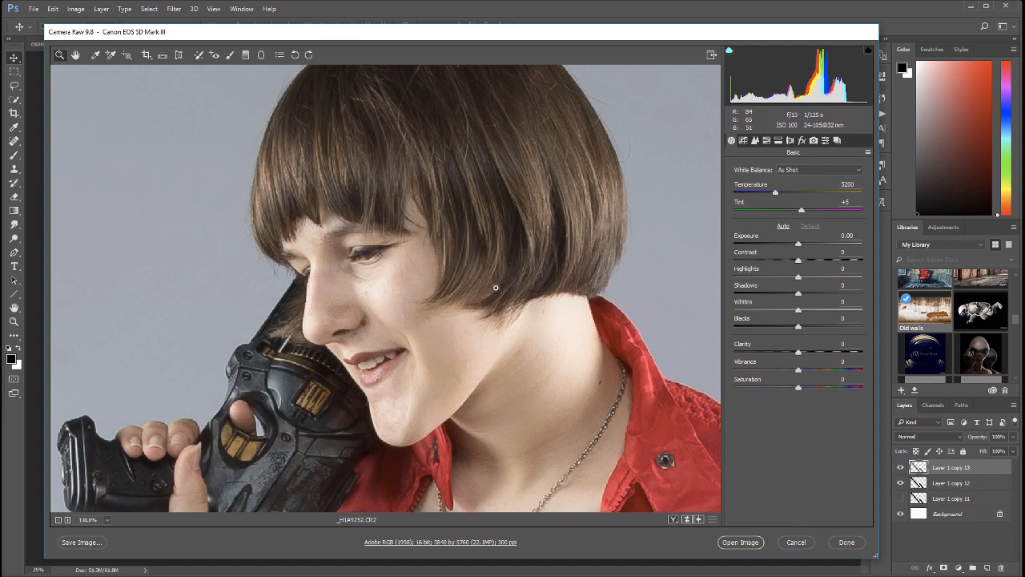
Step: Lower Highlights to -44 and check the jacket, jeans and boots
{"action": "mouse_move", "coordinate": [499, 305]}
{"action": "left_mouse_down"}
{"action": "mouse_move", "coordinate": [482, 305]}
{"action": "mouse_move", "coordinate": [689, 234]}
{"action": "left_mouse_up"}
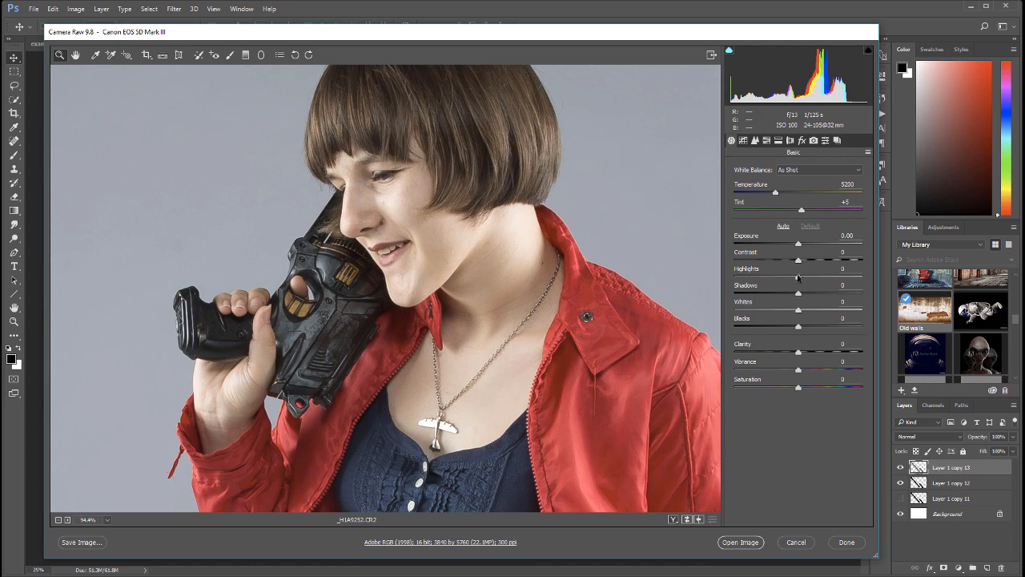
{"action": "mouse_move", "coordinate": [798, 269]}
{"action": "left_mouse_down"}
{"action": "mouse_move", "coordinate": [865, 270]}
{"action": "mouse_move", "coordinate": [749, 278]}
{"action": "left_mouse_up"}
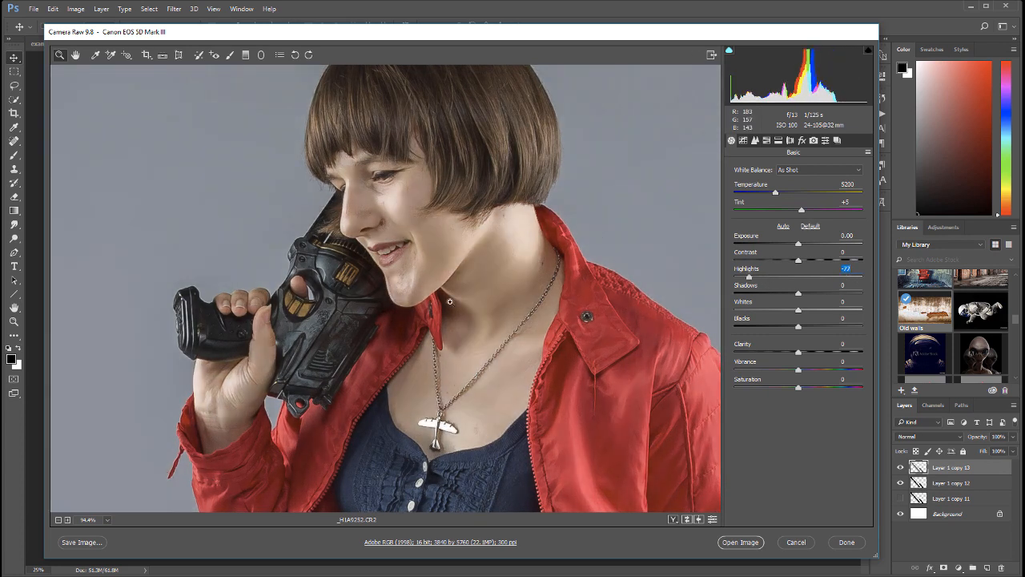
{"action": "left_click_drag", "start_coordinate": [751, 278], "coordinate": [770, 278]}
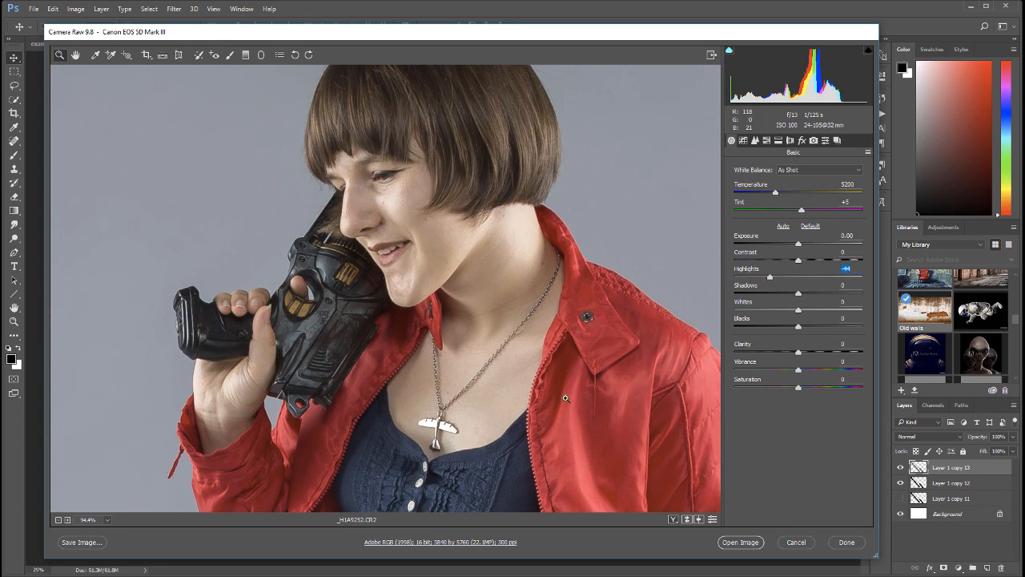
{"action": "left_click_drag", "start_coordinate": [625, 383], "coordinate": [609, 200]}
{"action": "left_click_drag", "start_coordinate": [528, 405], "coordinate": [496, 161]}
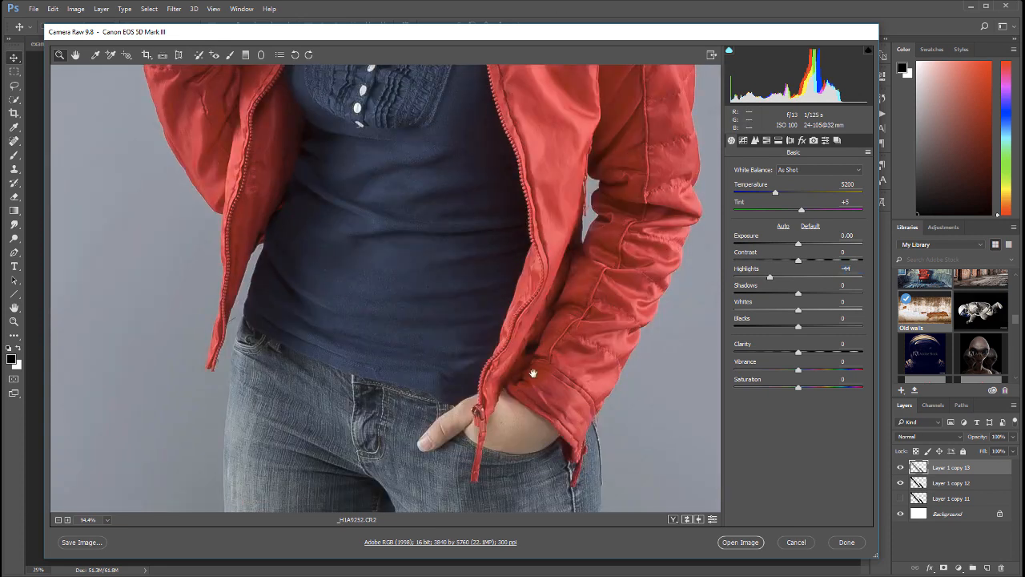
{"action": "left_click_drag", "start_coordinate": [545, 320], "coordinate": [488, 171]}
{"action": "mouse_move", "coordinate": [513, 361]}
{"action": "left_mouse_down"}
{"action": "mouse_move", "coordinate": [479, 74]}
{"action": "mouse_move", "coordinate": [497, 160]}
{"action": "left_mouse_up"}
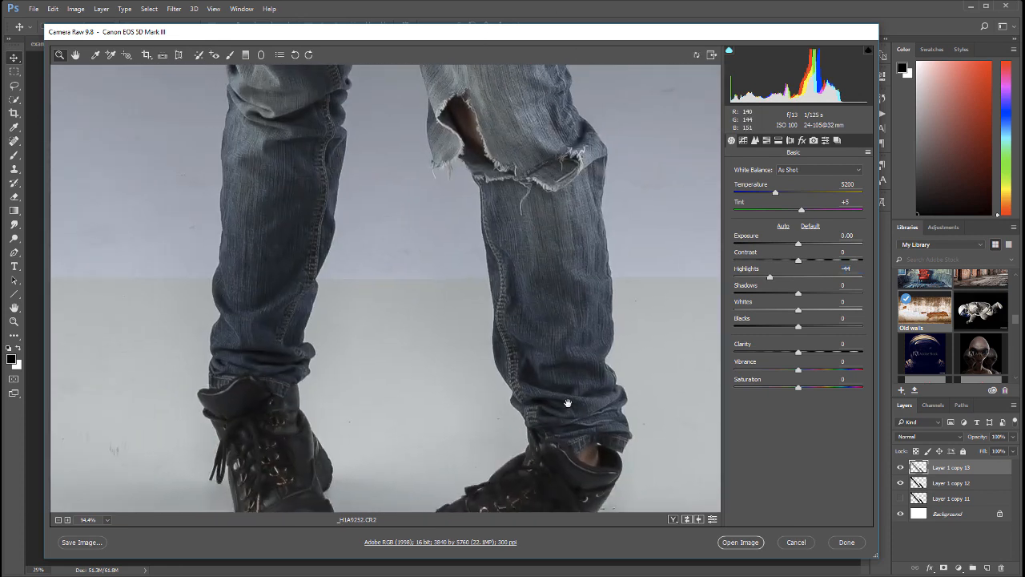
{"action": "left_click_drag", "start_coordinate": [545, 311], "coordinate": [529, 241]}
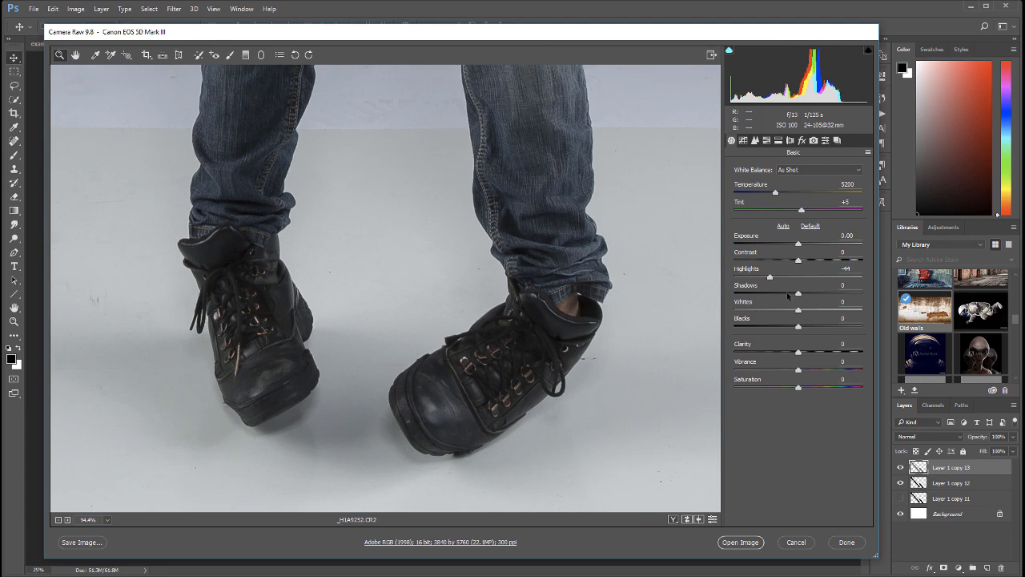
Step: Lift Shadows to +23 and check the upper body and face
{"action": "left_click_drag", "start_coordinate": [798, 293], "coordinate": [865, 290]}
{"action": "scroll", "coordinate": [522, 354], "scroll_direction": "up", "scroll_amount": 10}
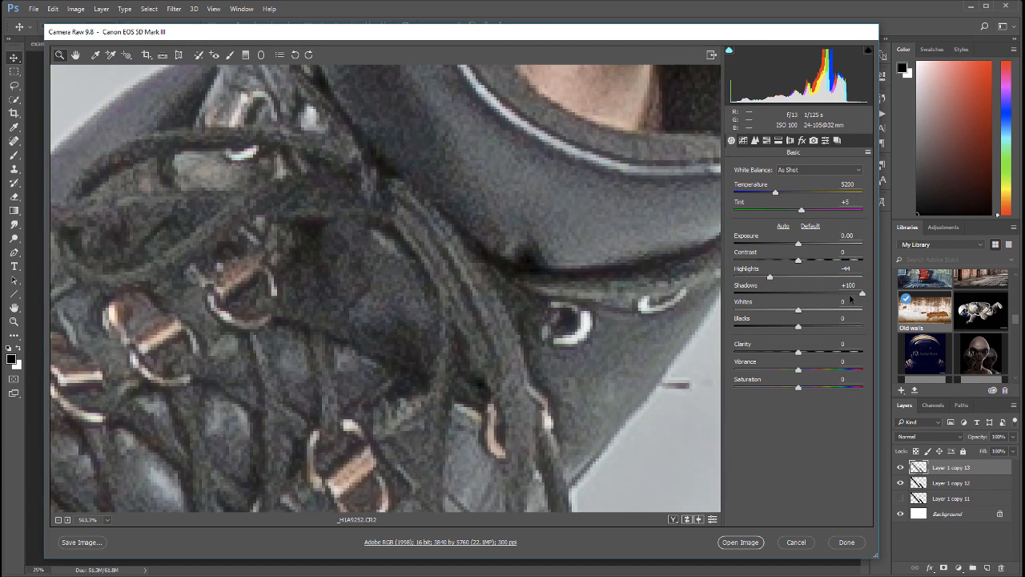
{"action": "left_click_drag", "start_coordinate": [862, 294], "coordinate": [812, 293]}
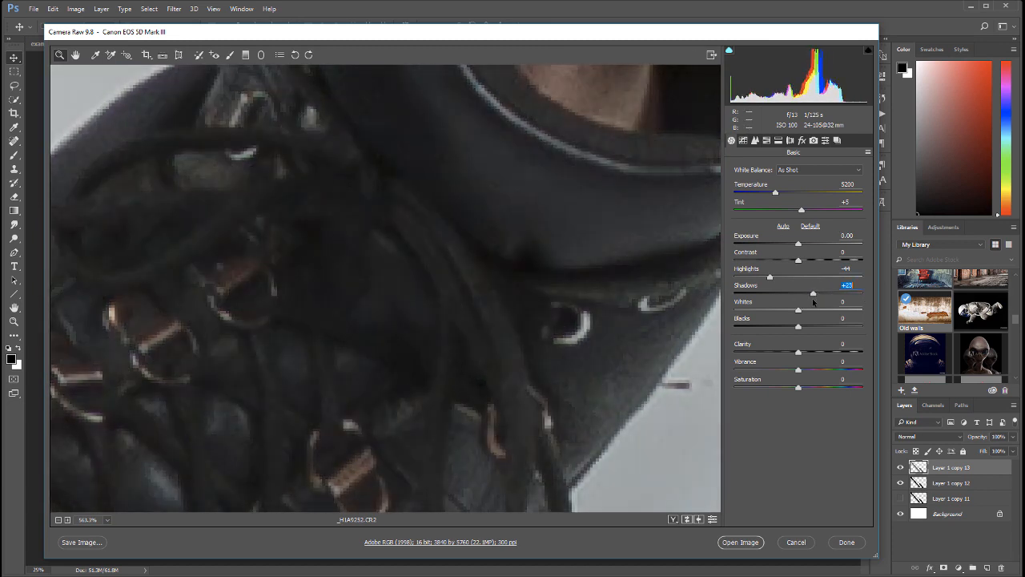
{"action": "scroll", "coordinate": [432, 240], "scroll_direction": "down", "scroll_amount": 5}
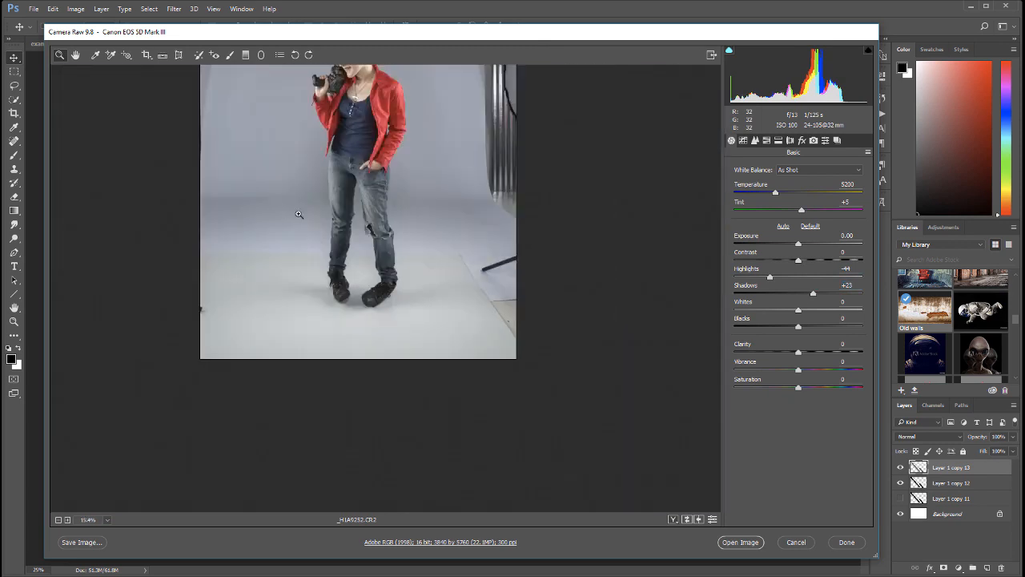
{"action": "scroll", "coordinate": [313, 212], "scroll_direction": "down", "scroll_amount": 3}
{"action": "left_click_drag", "start_coordinate": [319, 179], "coordinate": [336, 384]}
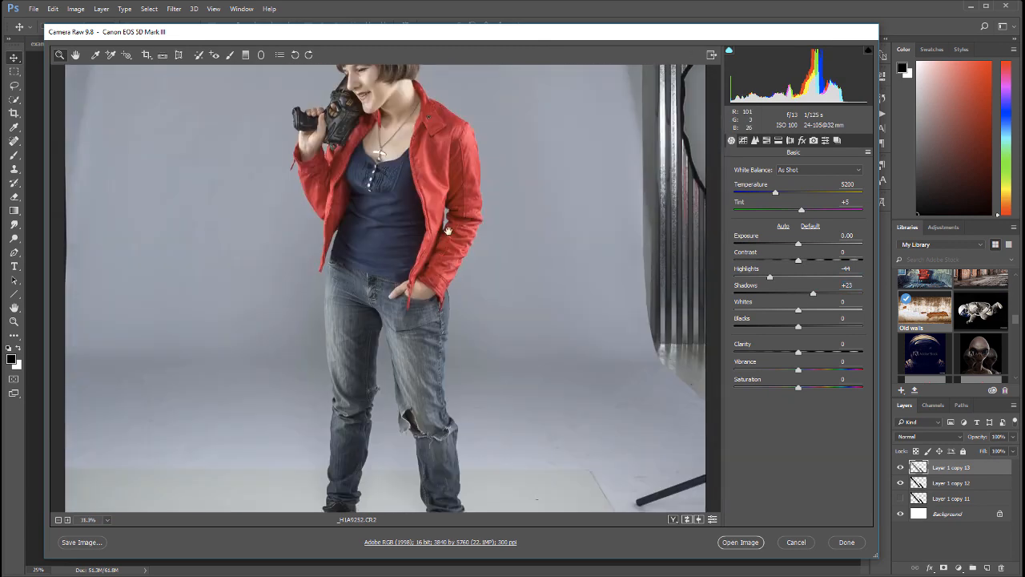
{"action": "mouse_move", "coordinate": [464, 221]}
{"action": "left_mouse_down"}
{"action": "mouse_move", "coordinate": [481, 284]}
{"action": "mouse_move", "coordinate": [481, 240]}
{"action": "left_mouse_up"}
{"action": "scroll", "coordinate": [385, 240], "scroll_direction": "down", "scroll_amount": 3}
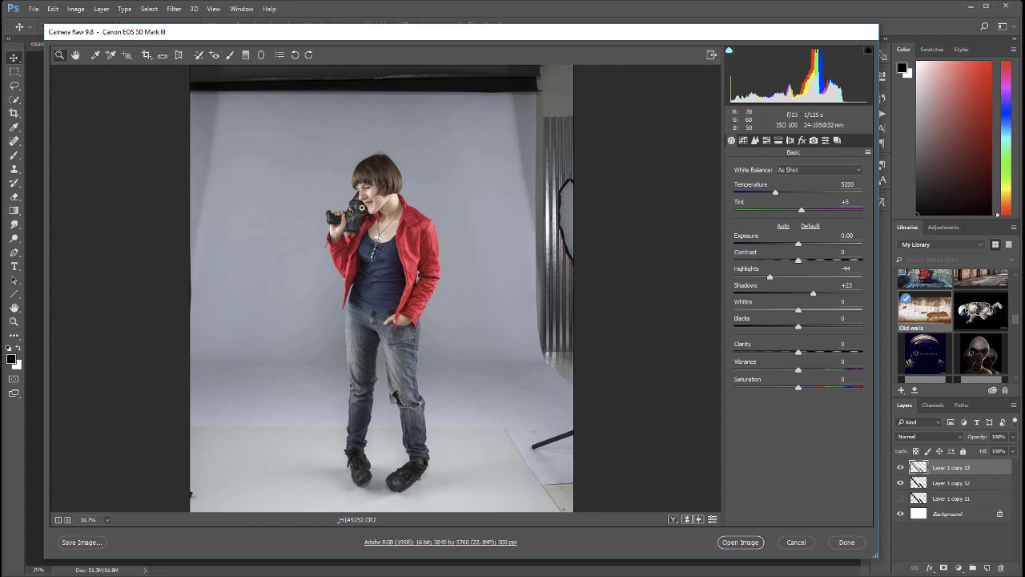
{"action": "left_click", "coordinate": [379, 185]}
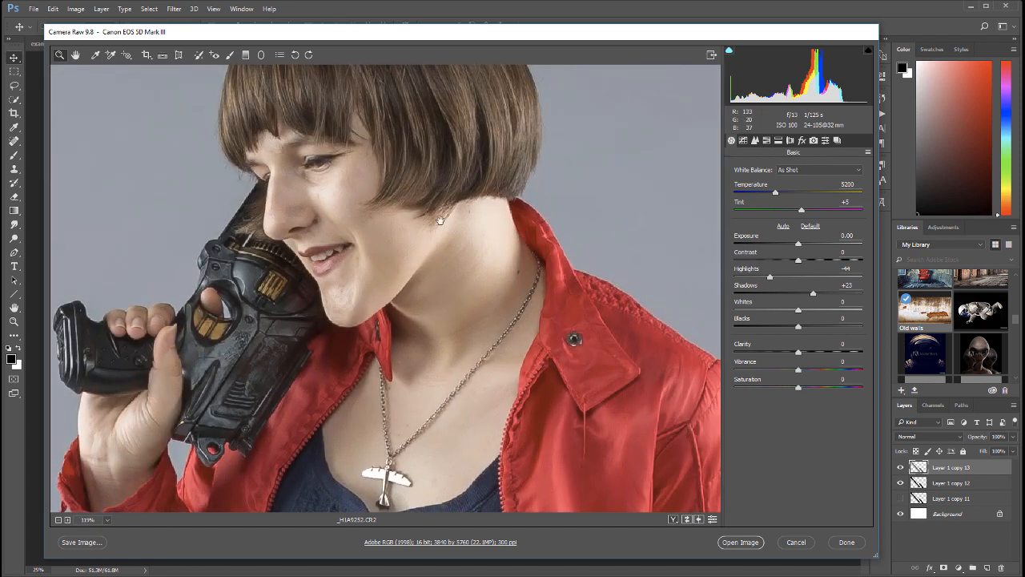
Step: In HSL Luminance, brighten reds to +13 and oranges to +16, checking the jacket and skin
{"action": "left_click", "coordinate": [772, 140]}
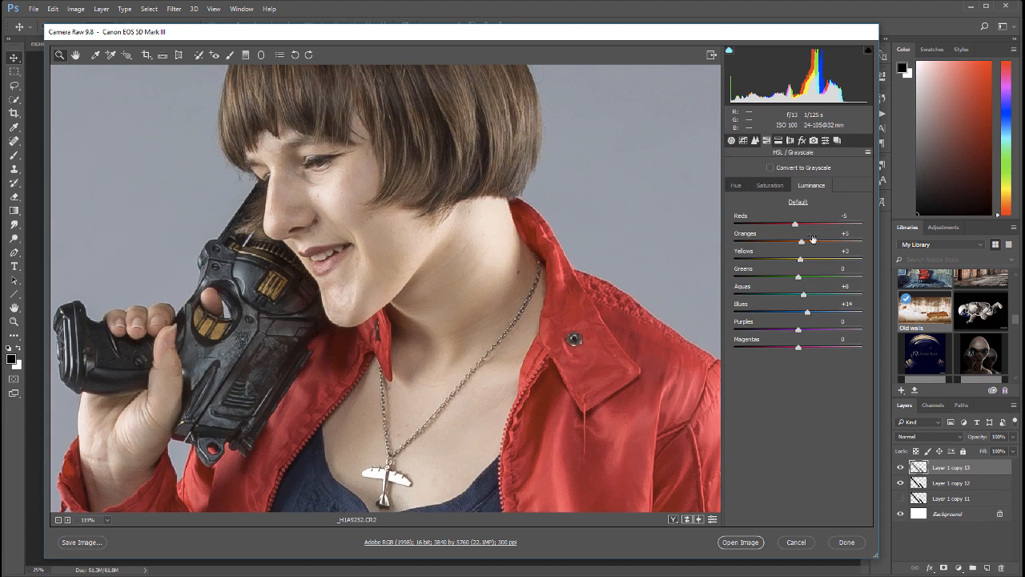
{"action": "left_click_drag", "start_coordinate": [801, 242], "coordinate": [809, 259]}
{"action": "left_click_drag", "start_coordinate": [807, 312], "coordinate": [802, 312]}
{"action": "mouse_move", "coordinate": [794, 224]}
{"action": "left_mouse_down"}
{"action": "mouse_move", "coordinate": [861, 224]}
{"action": "mouse_move", "coordinate": [803, 224]}
{"action": "left_mouse_up"}
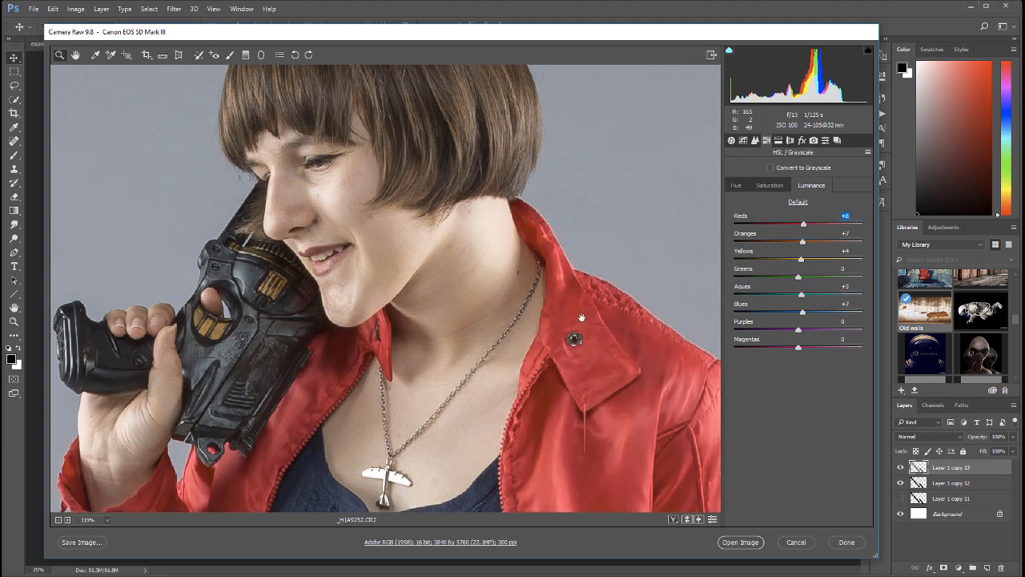
{"action": "mouse_move", "coordinate": [582, 318]}
{"action": "left_mouse_down"}
{"action": "mouse_move", "coordinate": [519, 305]}
{"action": "mouse_move", "coordinate": [561, 304]}
{"action": "left_mouse_up"}
{"action": "left_click_drag", "start_coordinate": [804, 225], "coordinate": [797, 225]}
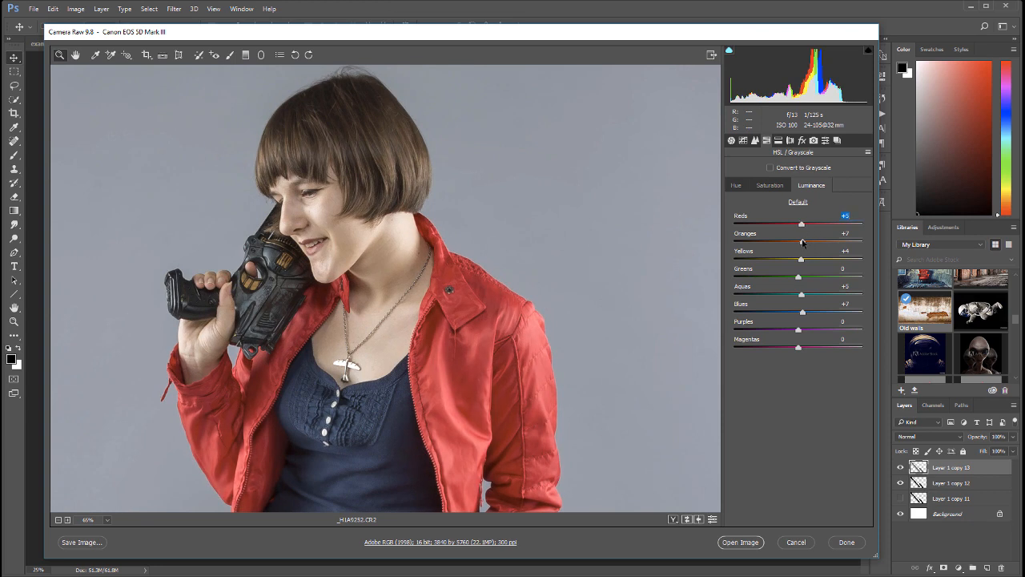
{"action": "left_click_drag", "start_coordinate": [805, 242], "coordinate": [803, 243]}
{"action": "mouse_move", "coordinate": [802, 226]}
{"action": "left_mouse_down"}
{"action": "mouse_move", "coordinate": [780, 226]}
{"action": "mouse_move", "coordinate": [798, 225]}
{"action": "mouse_move", "coordinate": [811, 243]}
{"action": "left_mouse_up"}
Step: Raise yellows to +10, aquas to +16 and blues to +13 for the jeans, then refit the photo
{"action": "left_click_drag", "start_coordinate": [801, 259], "coordinate": [807, 223]}
{"action": "left_click_drag", "start_coordinate": [492, 435], "coordinate": [492, 120]}
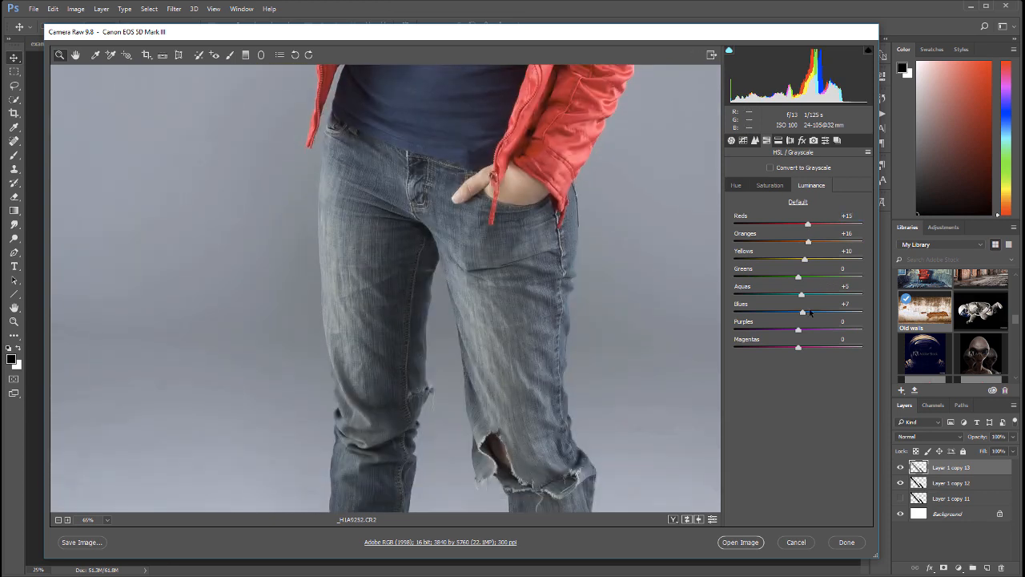
{"action": "mouse_move", "coordinate": [802, 311]}
{"action": "left_mouse_down"}
{"action": "mouse_move", "coordinate": [812, 311]}
{"action": "mouse_move", "coordinate": [808, 294]}
{"action": "left_mouse_up"}
{"action": "key", "text": "ctrl+0"}
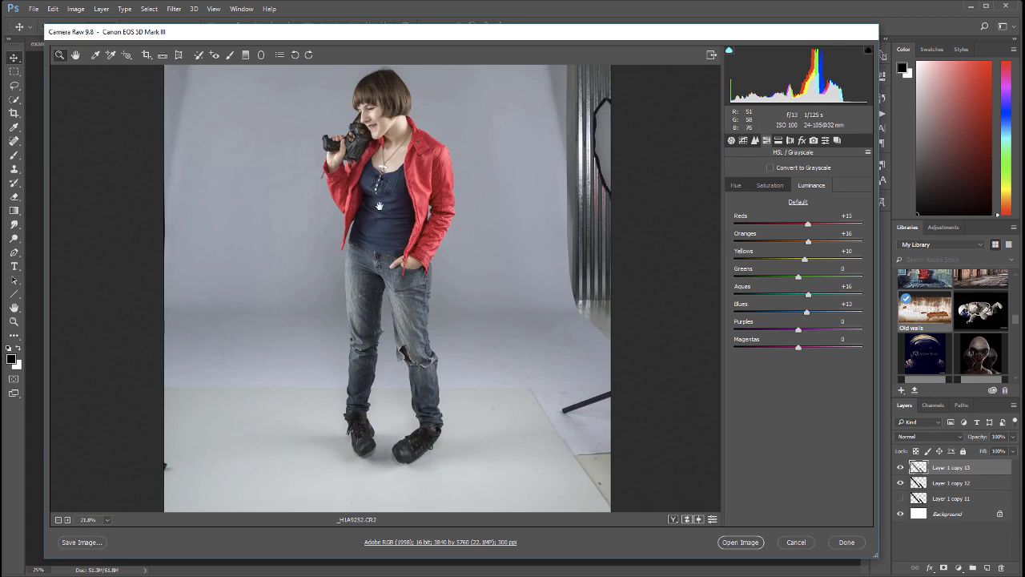
{"action": "left_click_drag", "start_coordinate": [383, 220], "coordinate": [481, 340]}
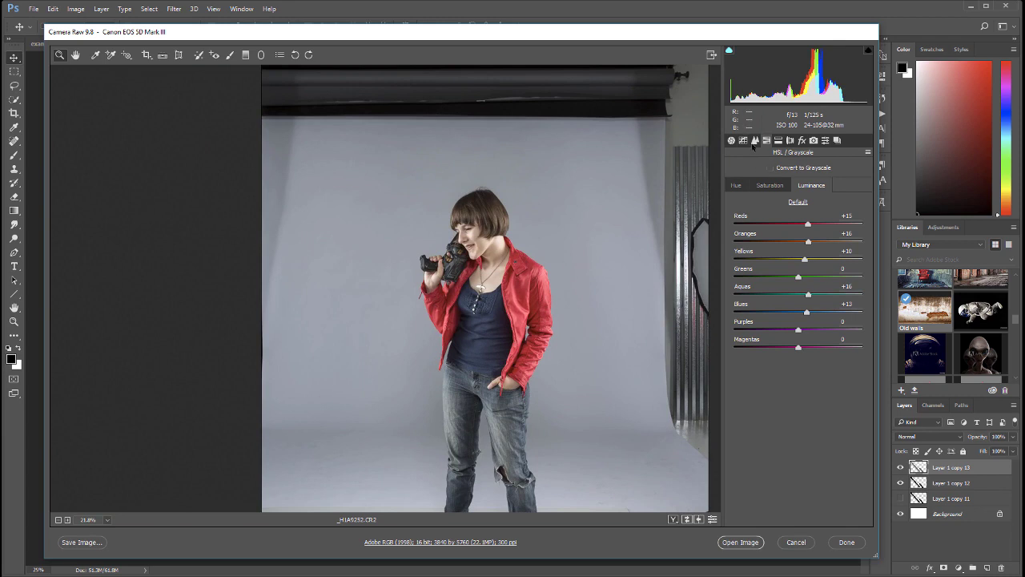
Step: Inspect sharpening on the face, then show the Tone Curve with all values left at 0
{"action": "left_click", "coordinate": [753, 141]}
{"action": "left_click", "coordinate": [485, 240]}
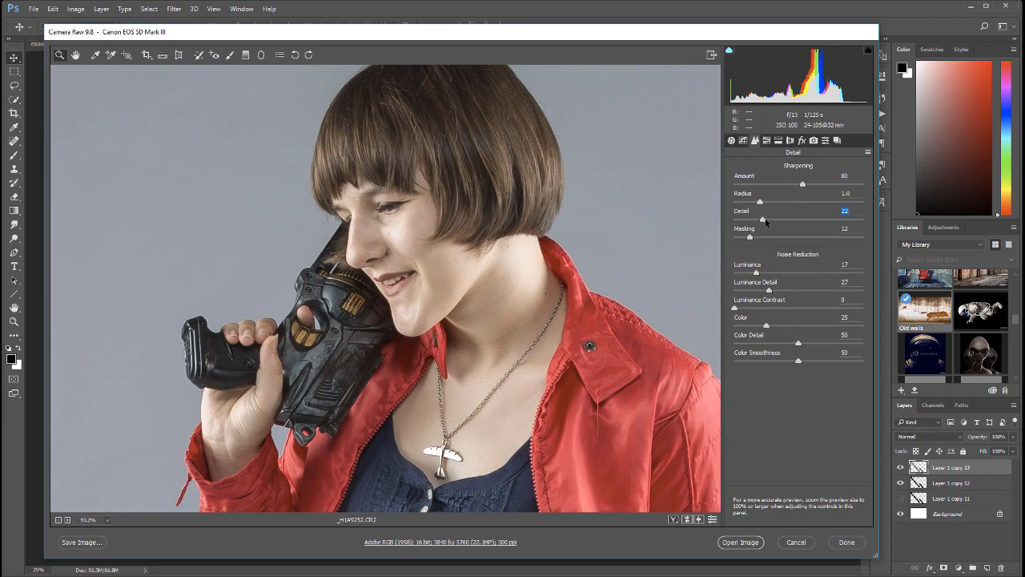
{"action": "left_click", "coordinate": [743, 141]}
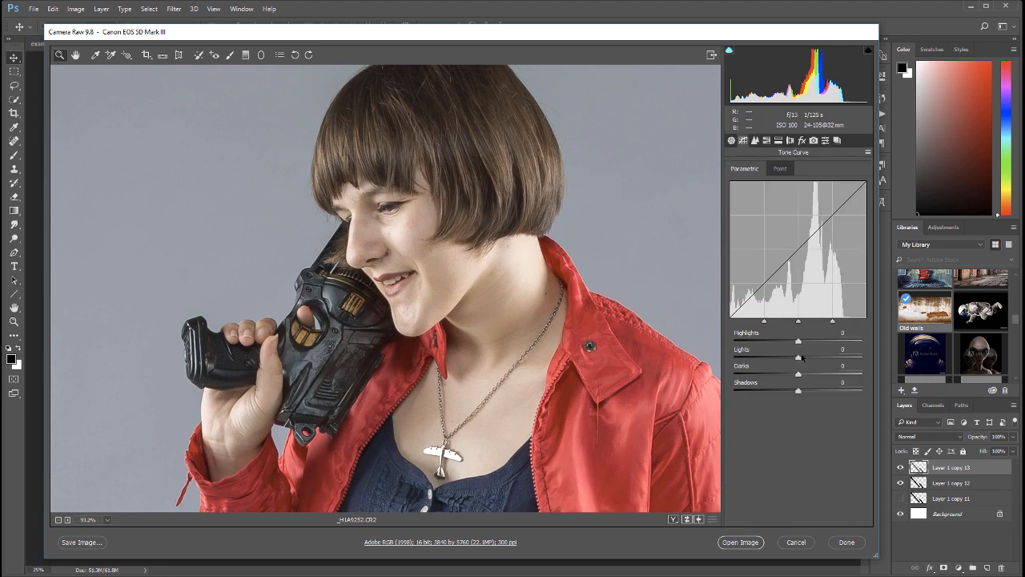
{"action": "left_click_drag", "start_coordinate": [798, 356], "coordinate": [798, 356]}
{"action": "scroll", "coordinate": [488, 174], "scroll_direction": "down", "scroll_amount": 3}
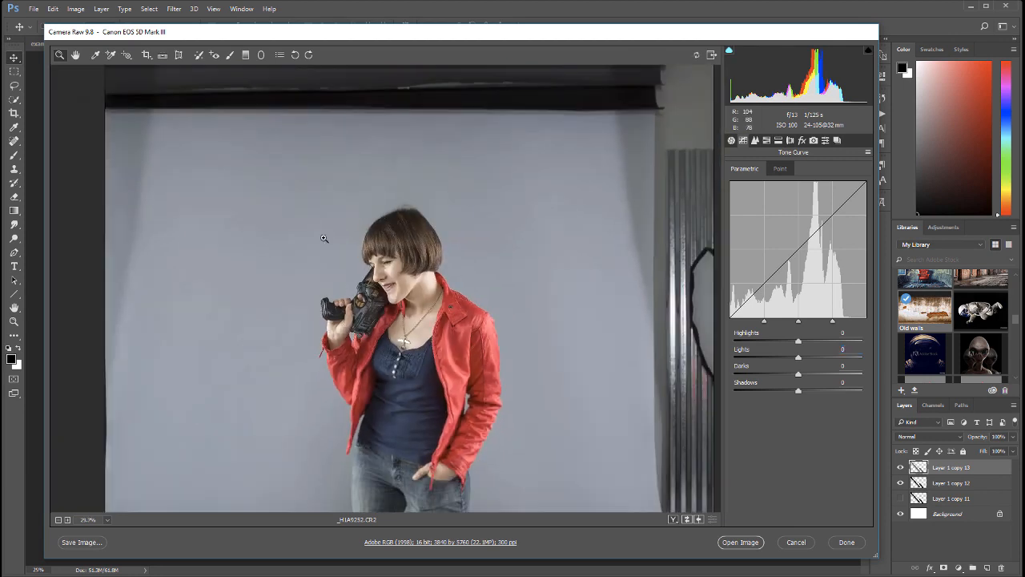
{"action": "scroll", "coordinate": [470, 318], "scroll_direction": "up", "scroll_amount": 2}
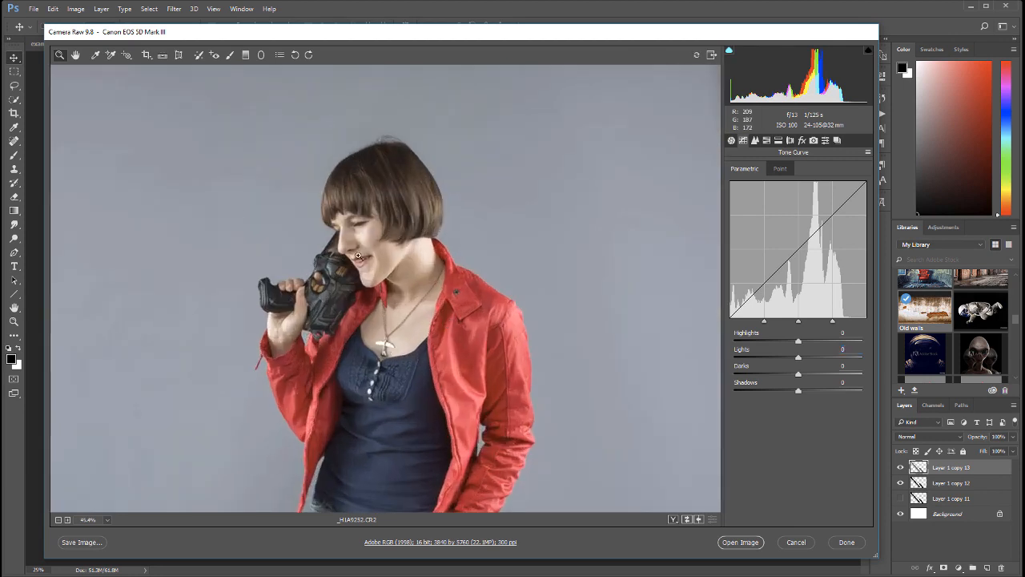
Step: Preview the alternative open options, then open the processed RAW as a 16-bit Photoshop document
{"action": "left_click_drag", "start_coordinate": [456, 32], "coordinate": [453, 19]}
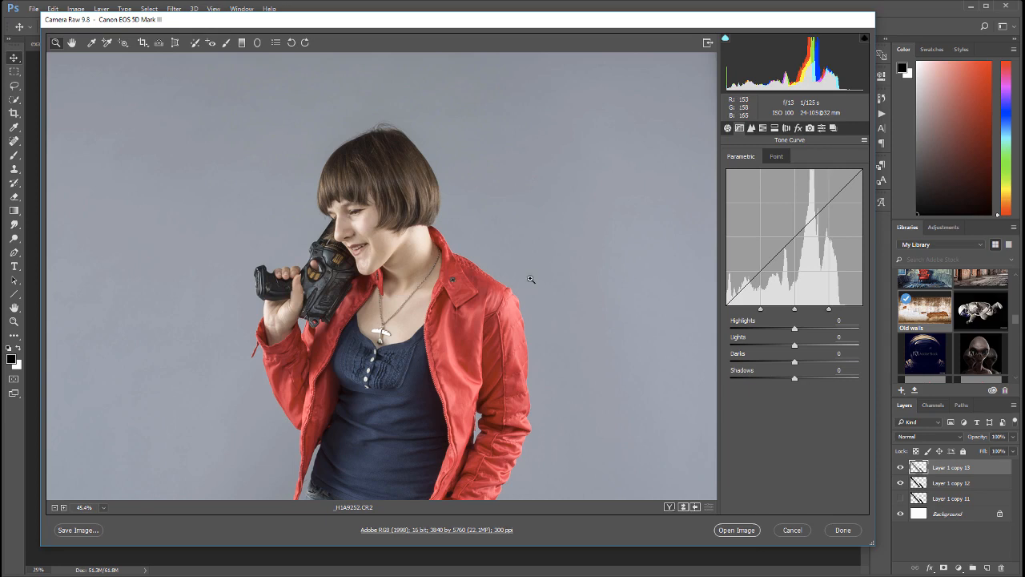
{"action": "key", "text": "alt"}
{"action": "key", "text": "shift"}
{"action": "key", "text": "shift"}
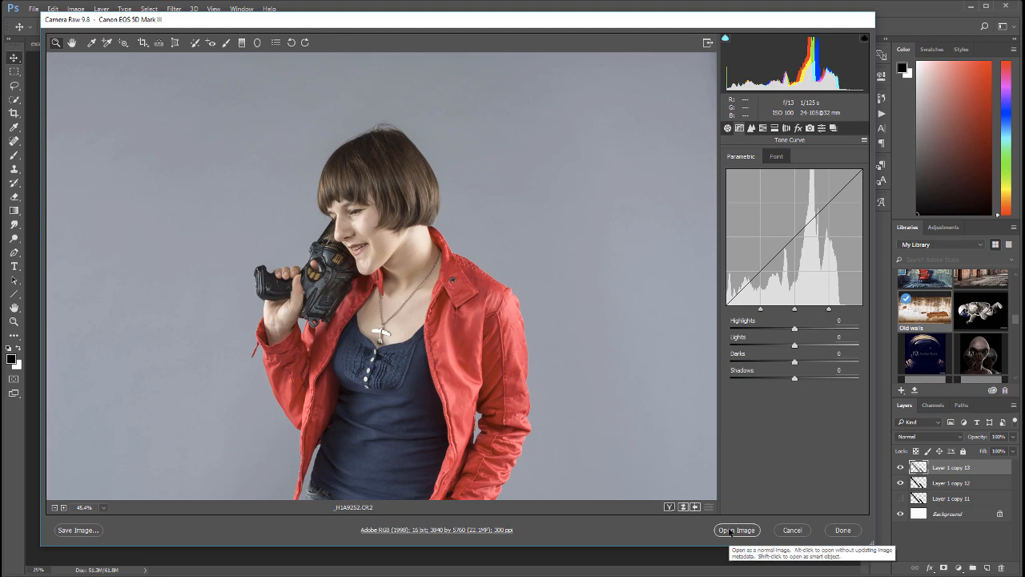
{"action": "left_click", "coordinate": [735, 529]}
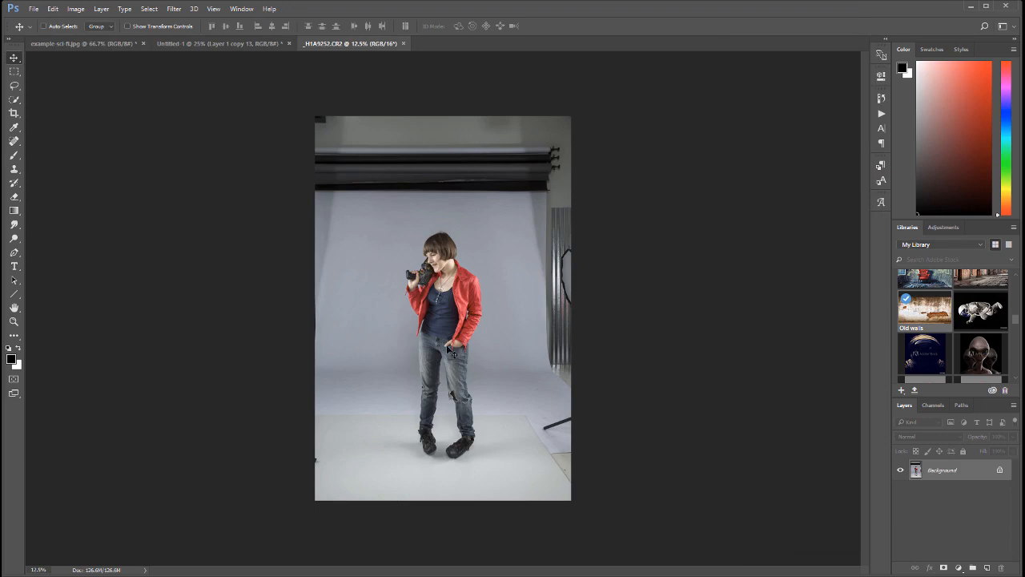
{"action": "key", "text": "ctrl+equal"}
{"action": "key", "text": "ctrl+equal"}
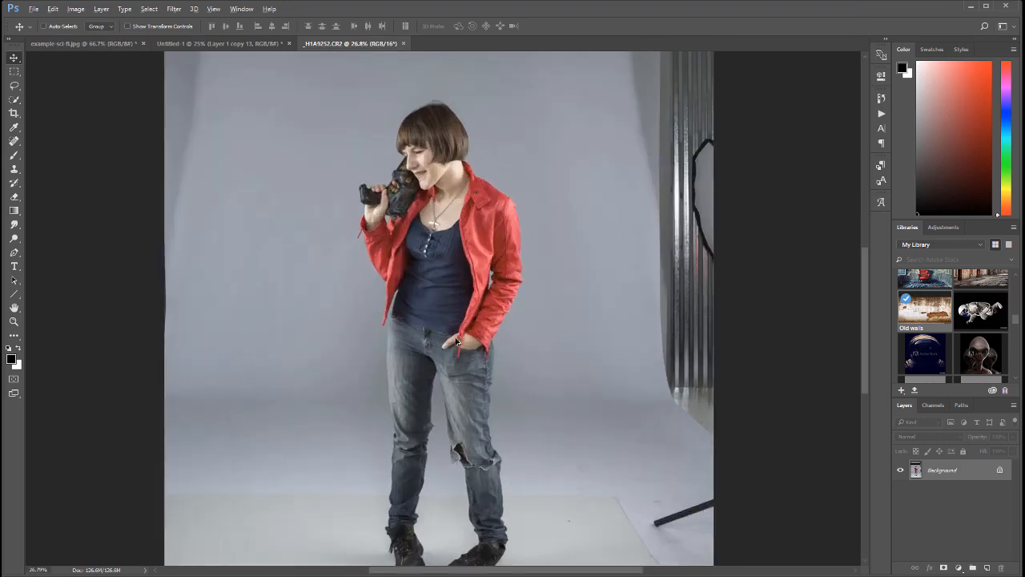
{"action": "scroll", "coordinate": [457, 340], "scroll_direction": "up", "scroll_amount": 3}
{"action": "scroll", "coordinate": [456, 340], "scroll_direction": "down", "scroll_amount": 4}
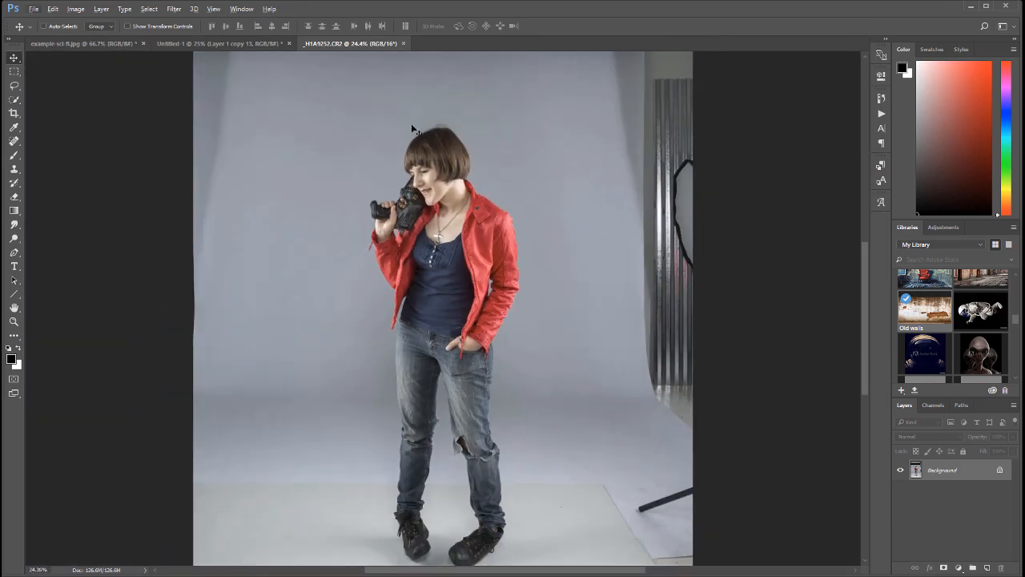
{"action": "scroll", "coordinate": [466, 285], "scroll_direction": "down", "scroll_amount": 2}
{"action": "scroll", "coordinate": [466, 284], "scroll_direction": "down", "scroll_amount": 1}
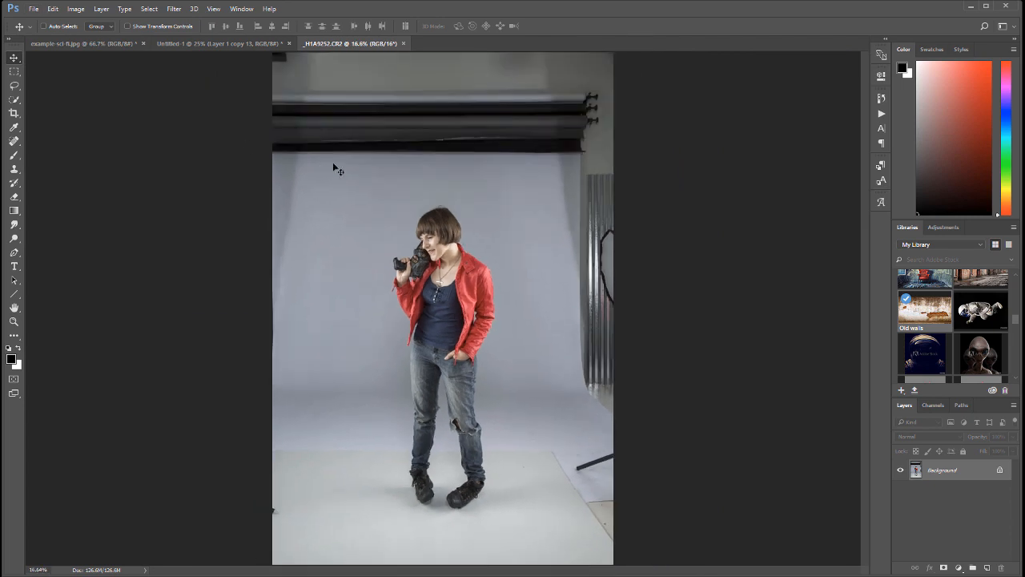
Step: Crop the photo to a tall narrow frame around the girl, excluding backdrop bar and side light
{"action": "left_click", "coordinate": [15, 114]}
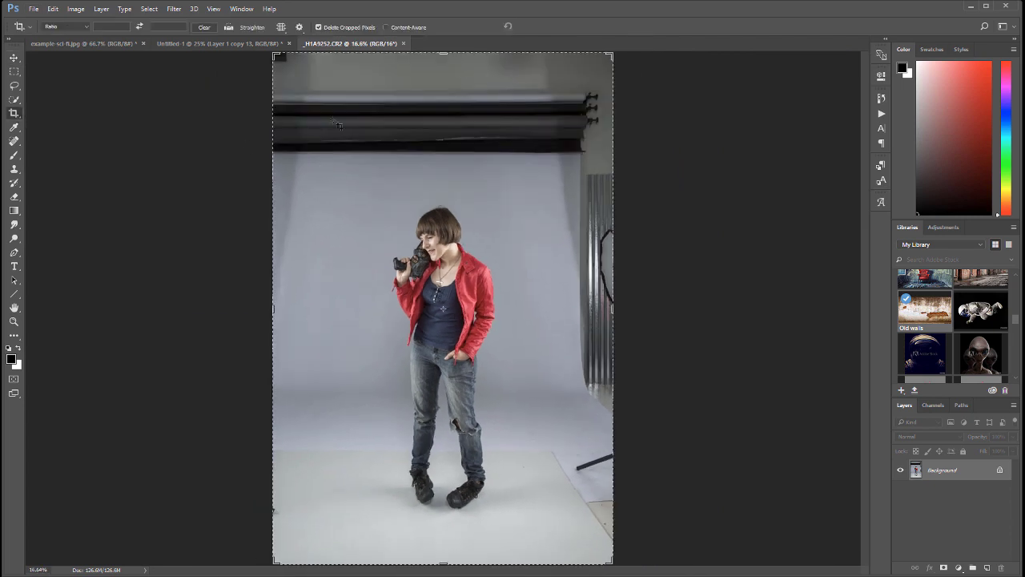
{"action": "left_click", "coordinate": [443, 56]}
{"action": "left_click_drag", "start_coordinate": [443, 56], "coordinate": [451, 124]}
{"action": "left_click_drag", "start_coordinate": [612, 307], "coordinate": [561, 308]}
{"action": "left_click_drag", "start_coordinate": [322, 308], "coordinate": [392, 308]}
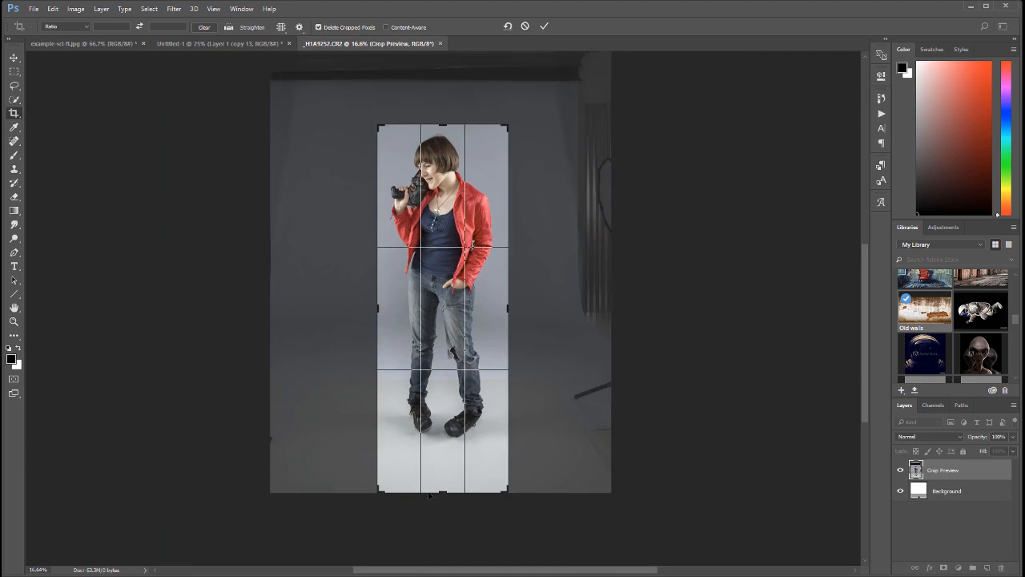
{"action": "left_click_drag", "start_coordinate": [438, 492], "coordinate": [456, 480]}
{"action": "key", "text": "Return"}
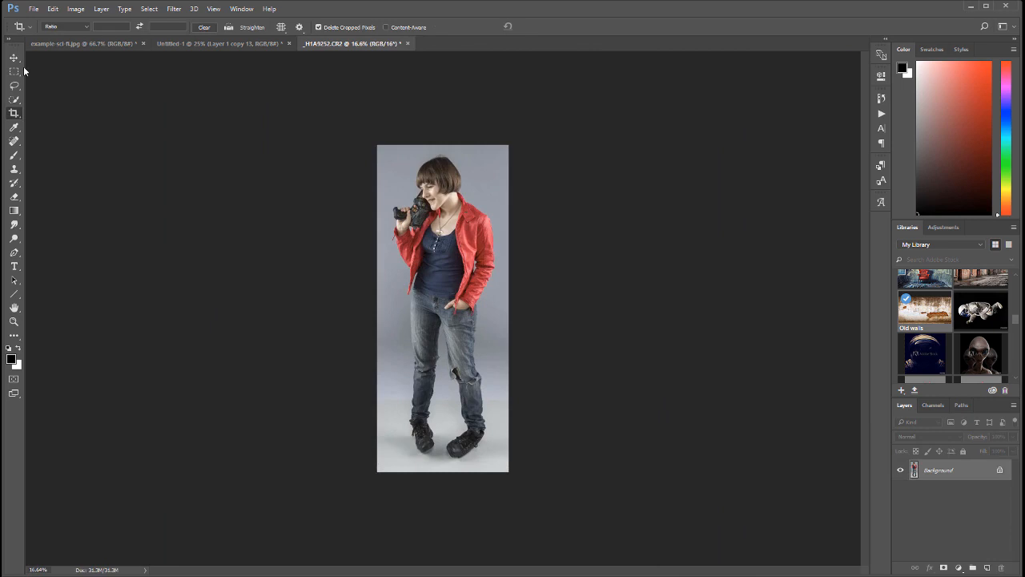